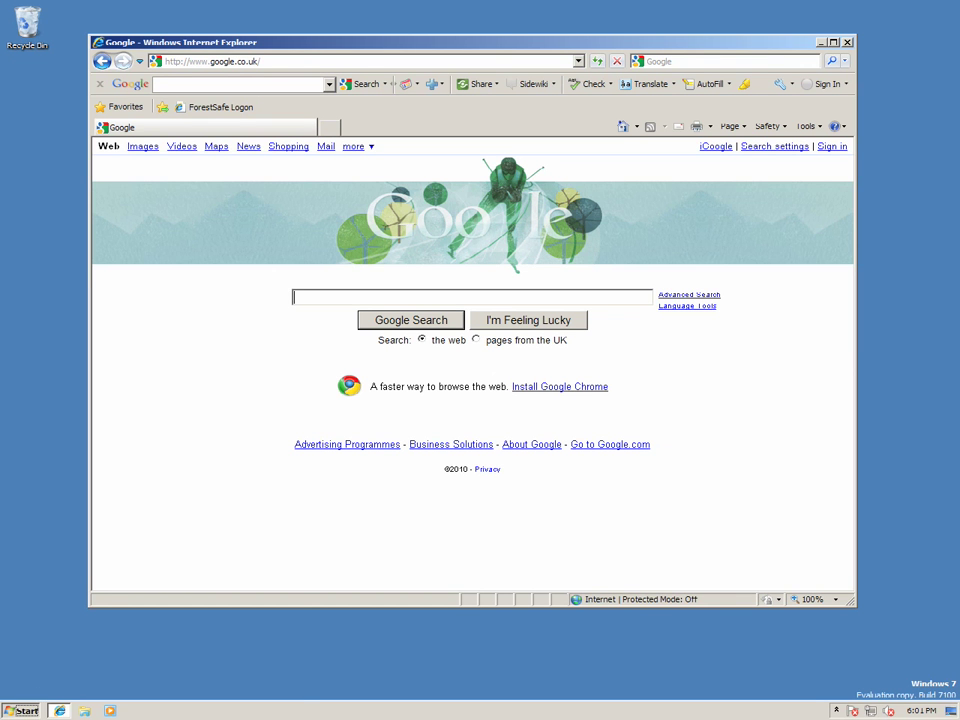
Open the ForestSafe logon site and reach the RA Terminal login form for host TADDMSVR.
click(22, 710)
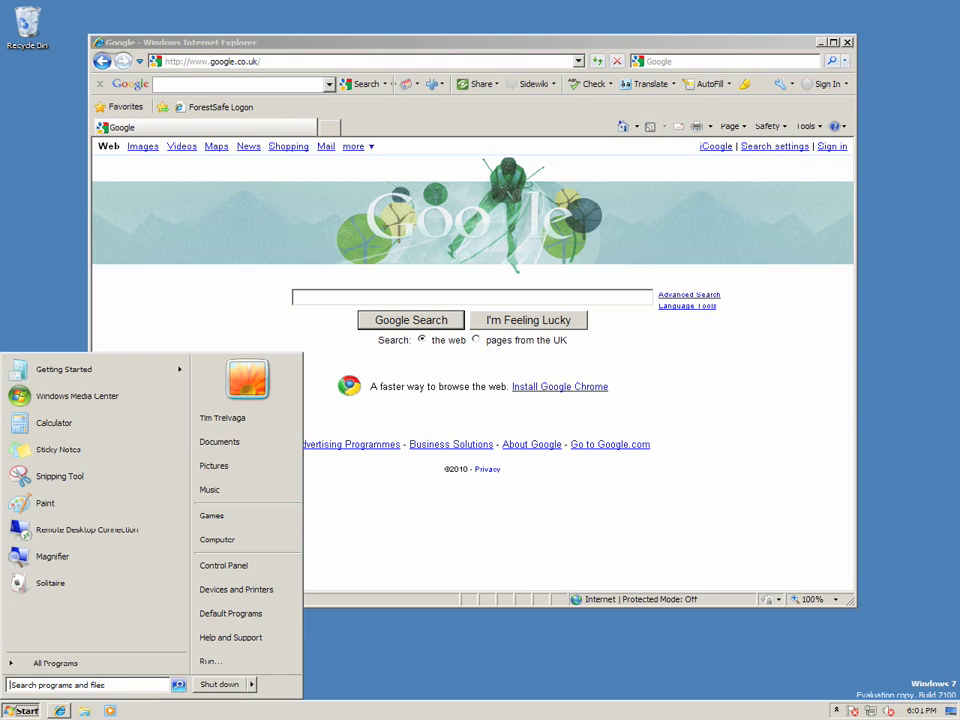
key(Escape)
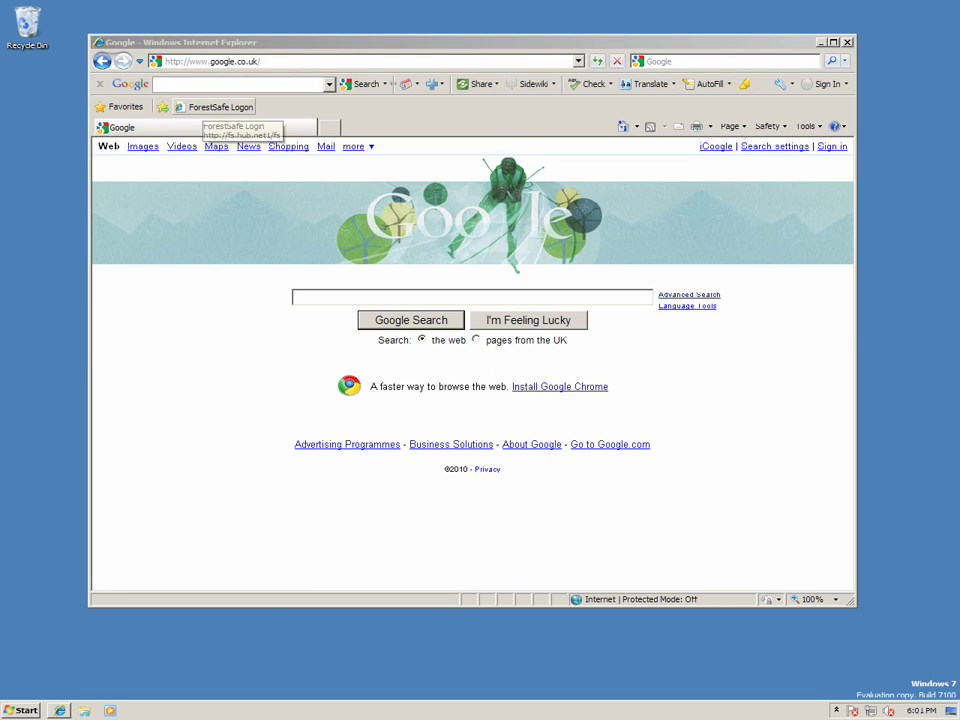
click(215, 107)
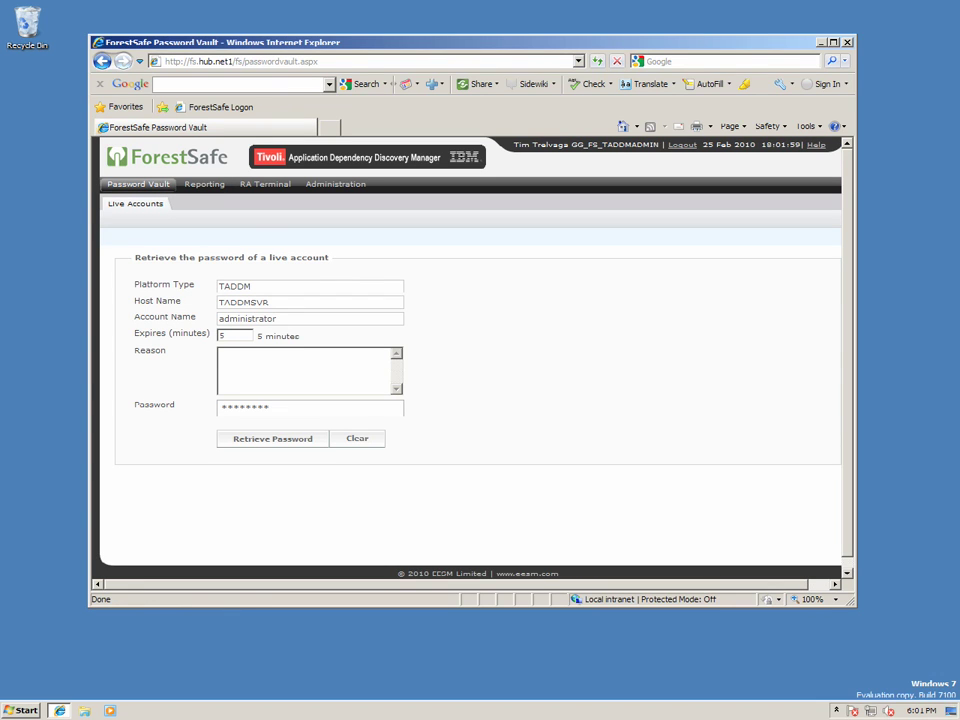
click(265, 184)
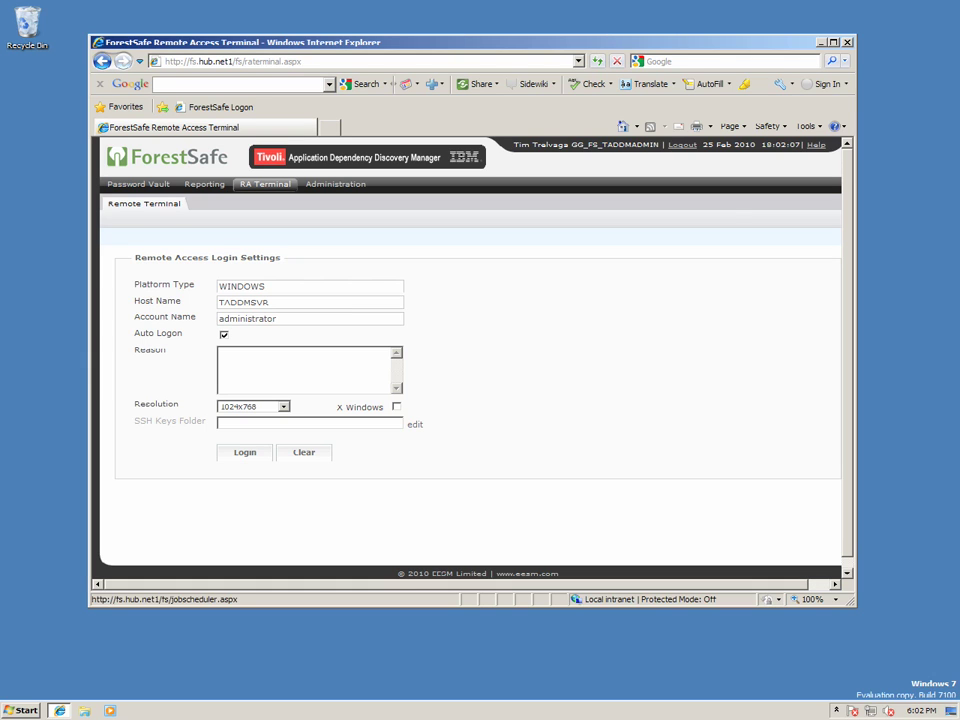
click(336, 184)
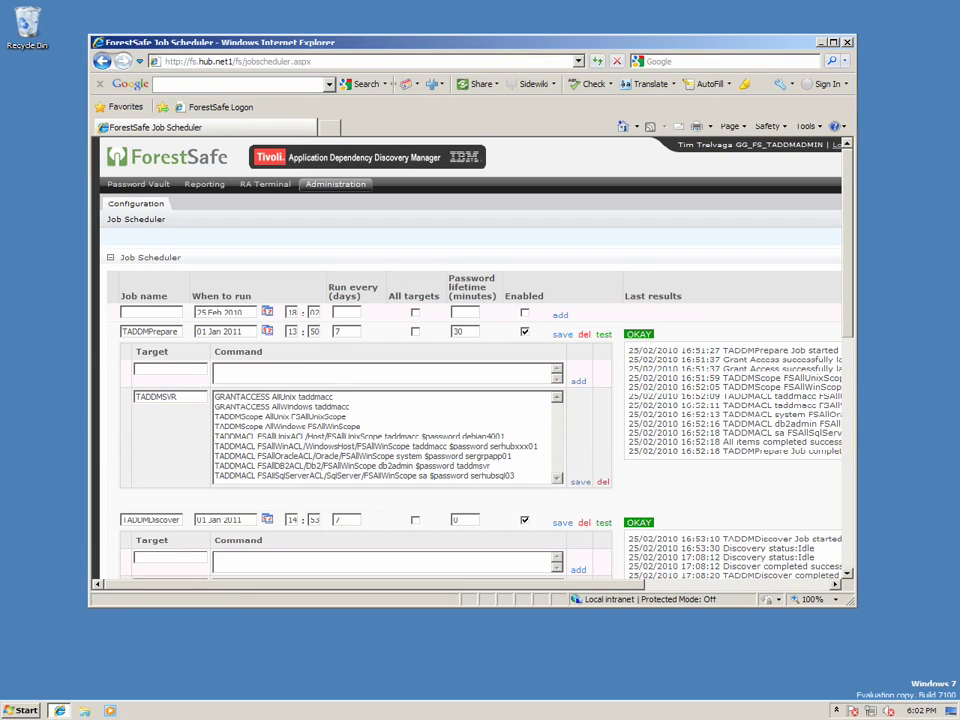
click(265, 184)
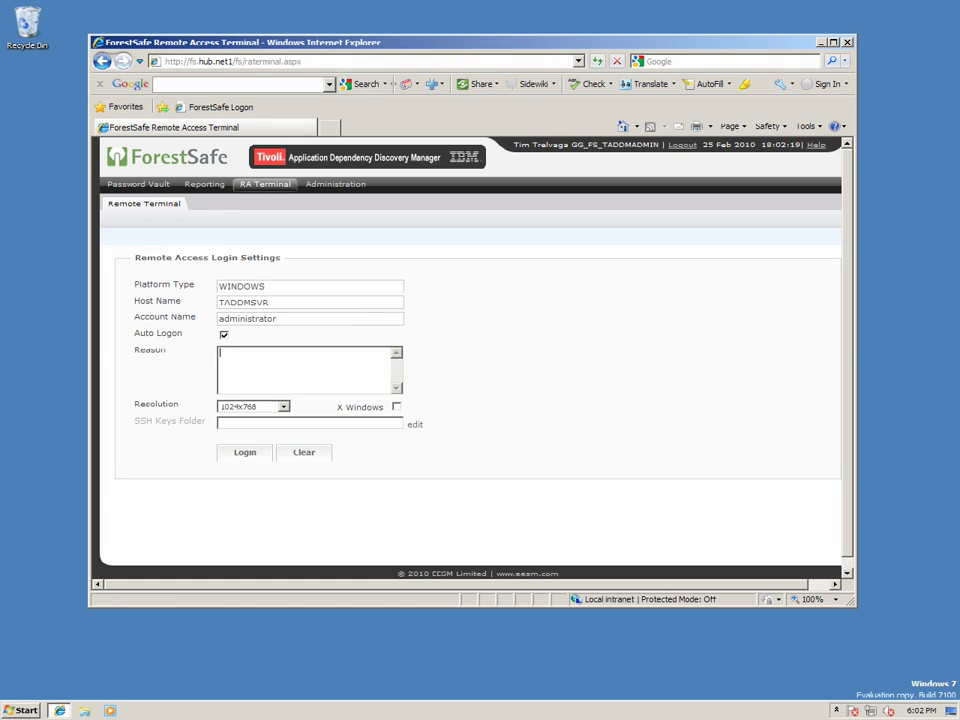
Log in to TADDMSVR's remote desktop with reason CR2088 and clipboard sharing turned off.
text(CR2088)
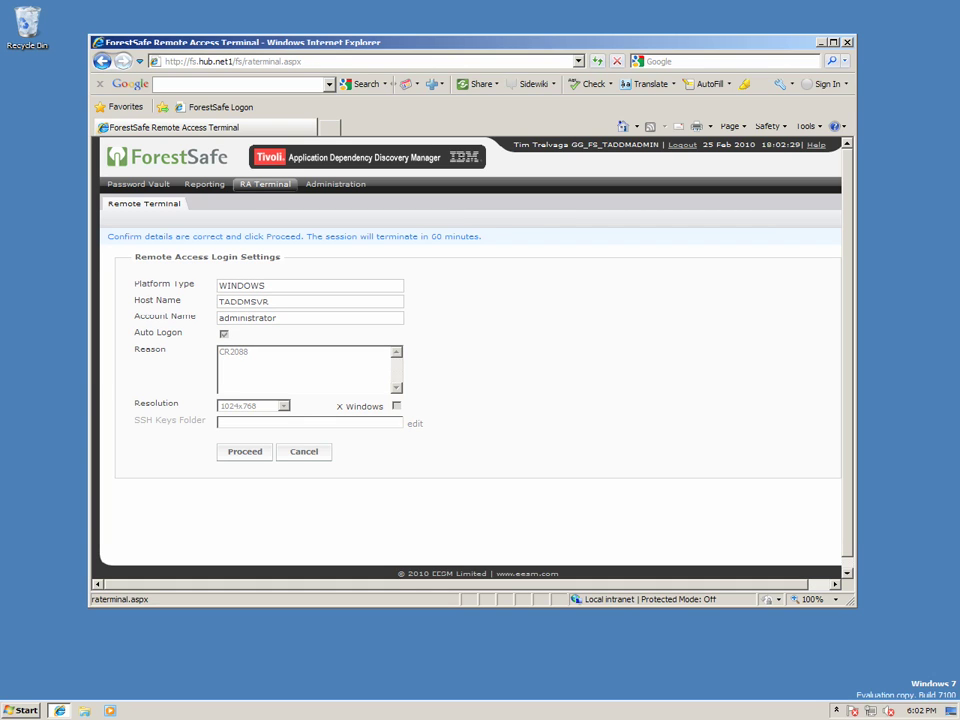
click(245, 451)
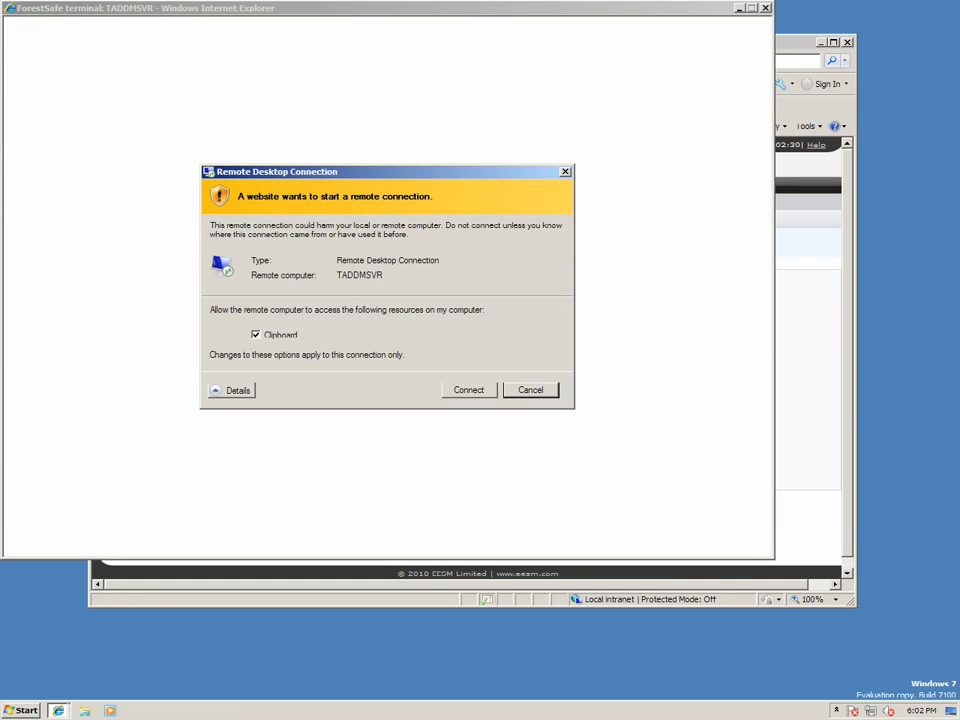
click(255, 334)
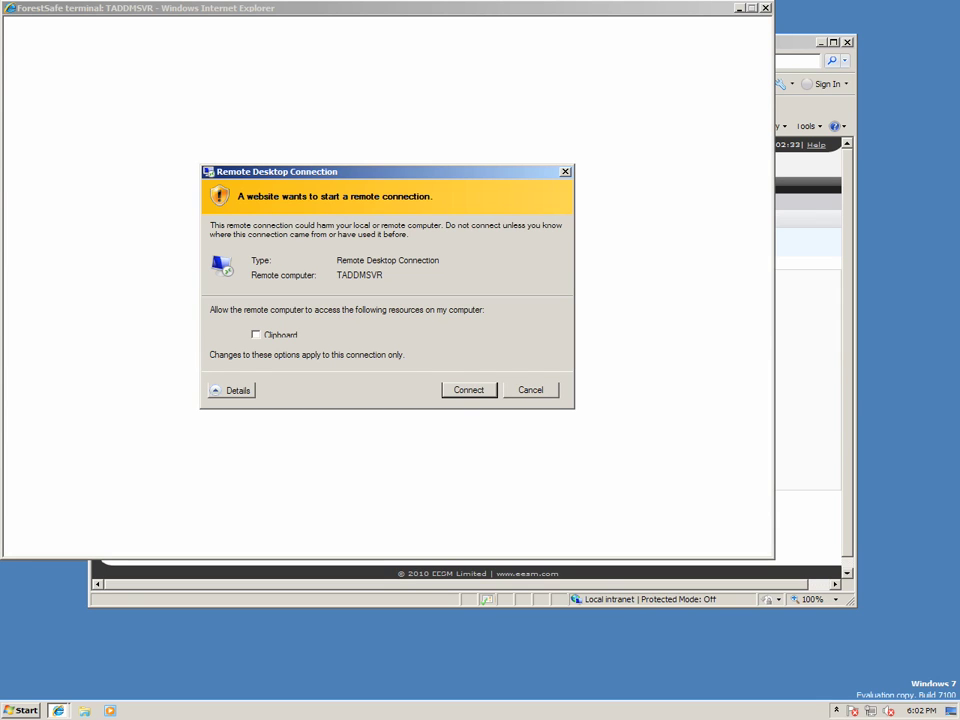
key(Return)
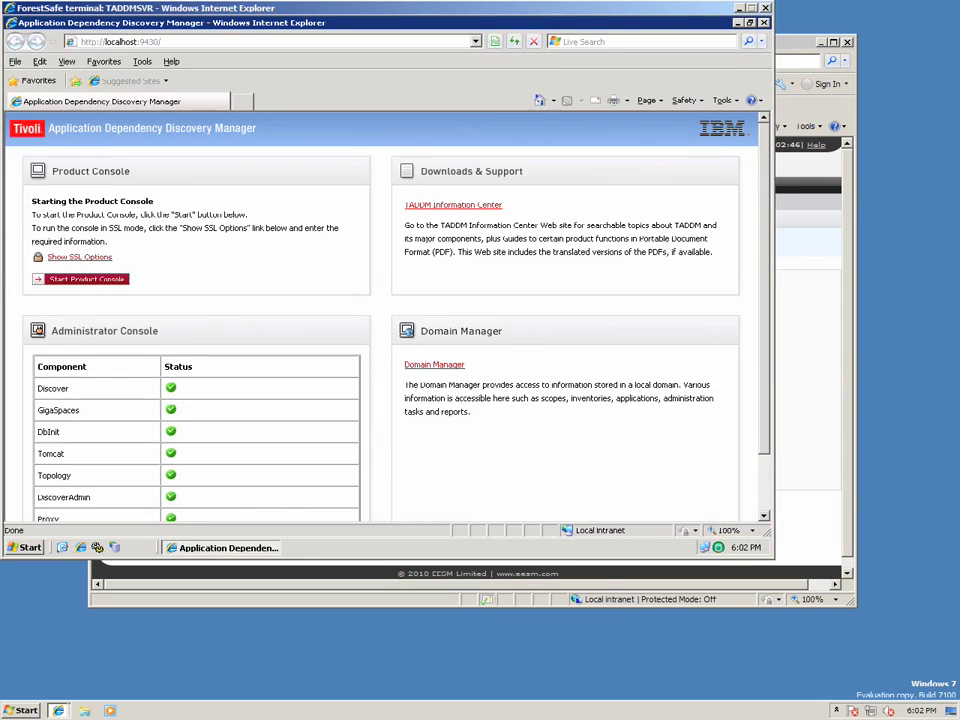
Launch the TADDM product console, accepting the download and JRE warning, then return to ForestSafe.
click(86, 279)
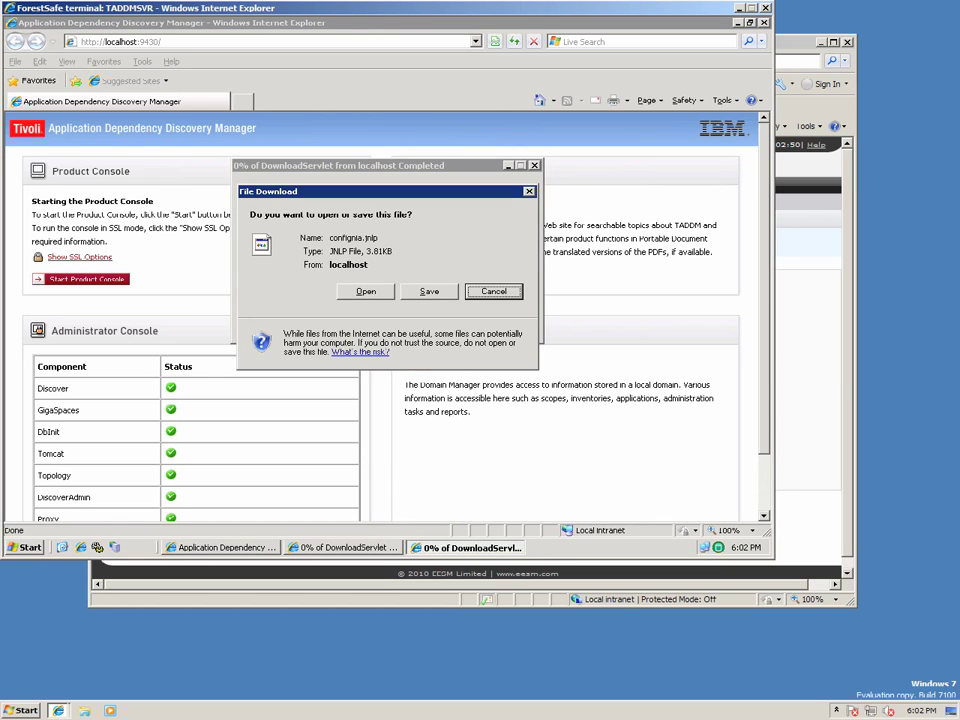
key(alt+o)
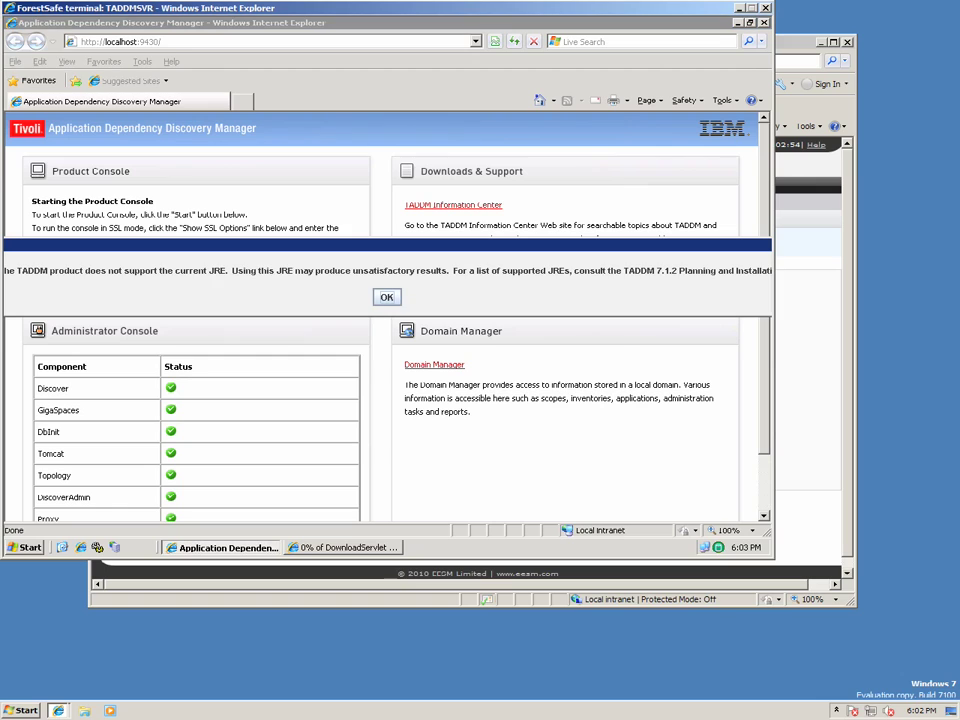
key(Return)
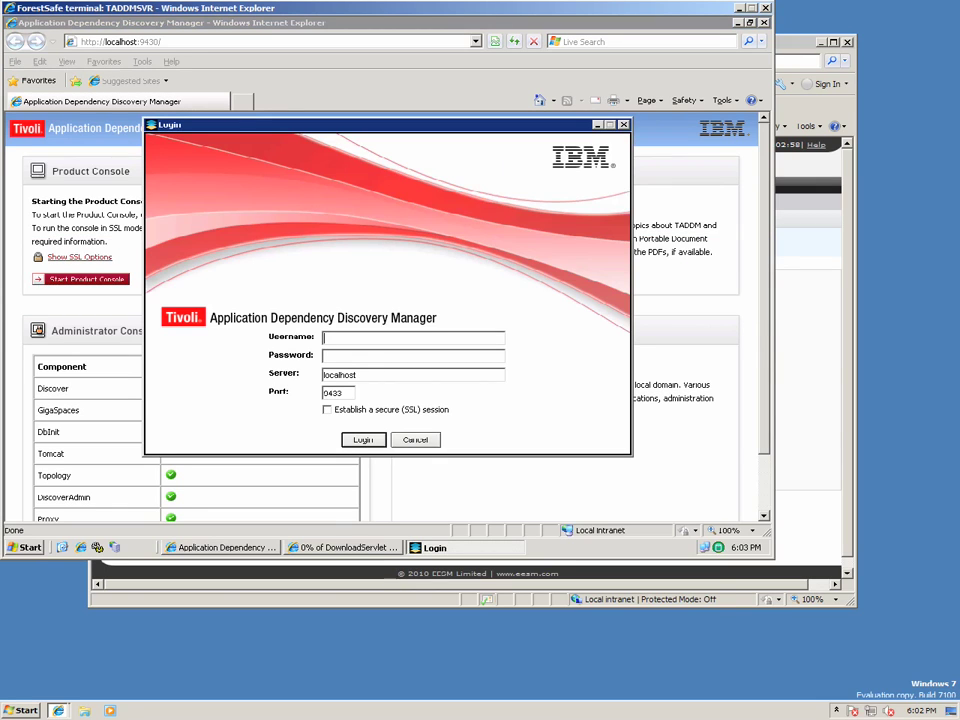
key(alt+Tab)
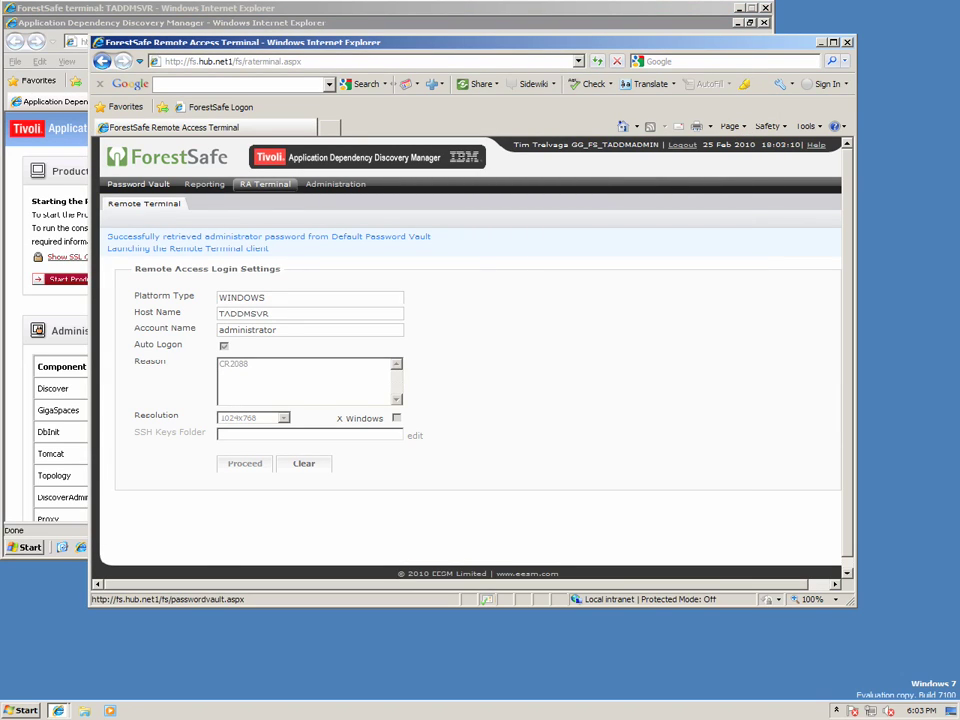
Retrieve the TADDMSVR administrator password from the Password Vault with reason CR2088.
click(138, 184)
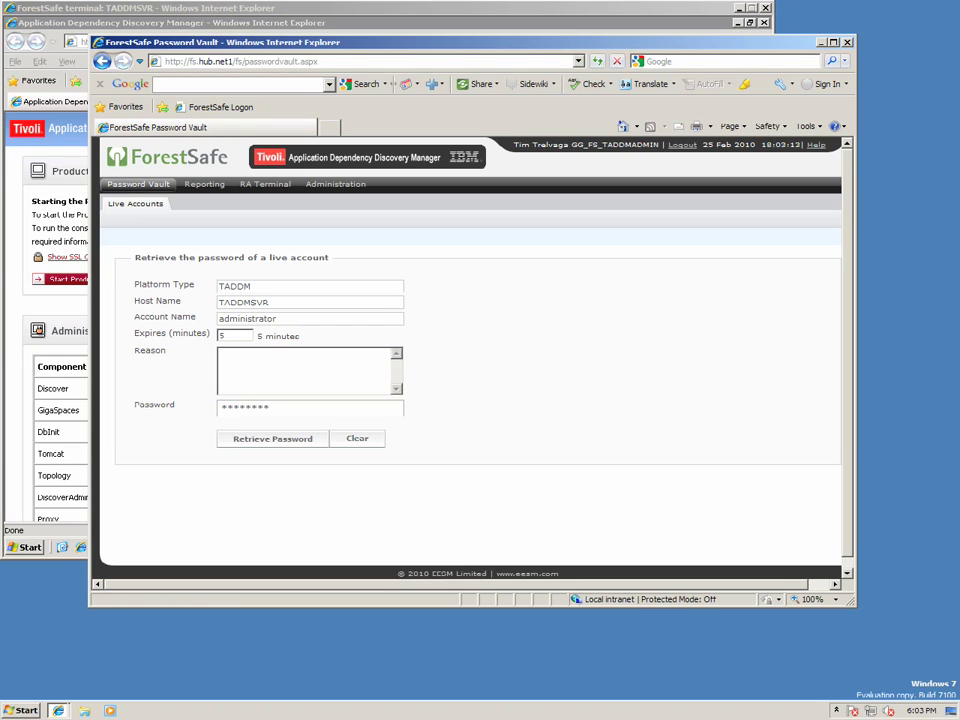
text(CR2088)
click(272, 438)
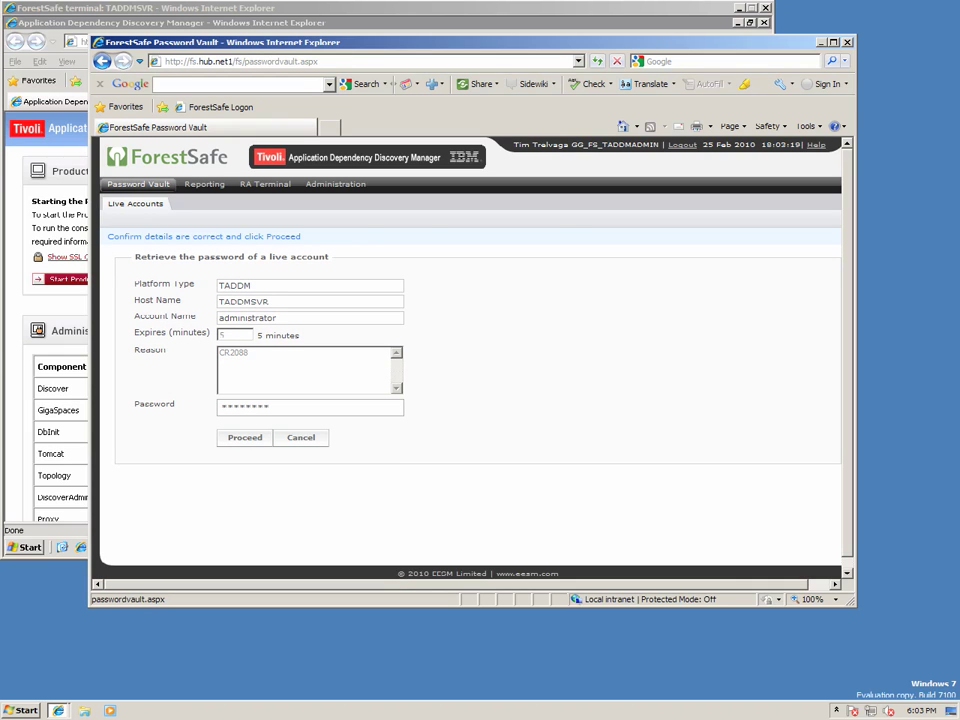
key(Return)
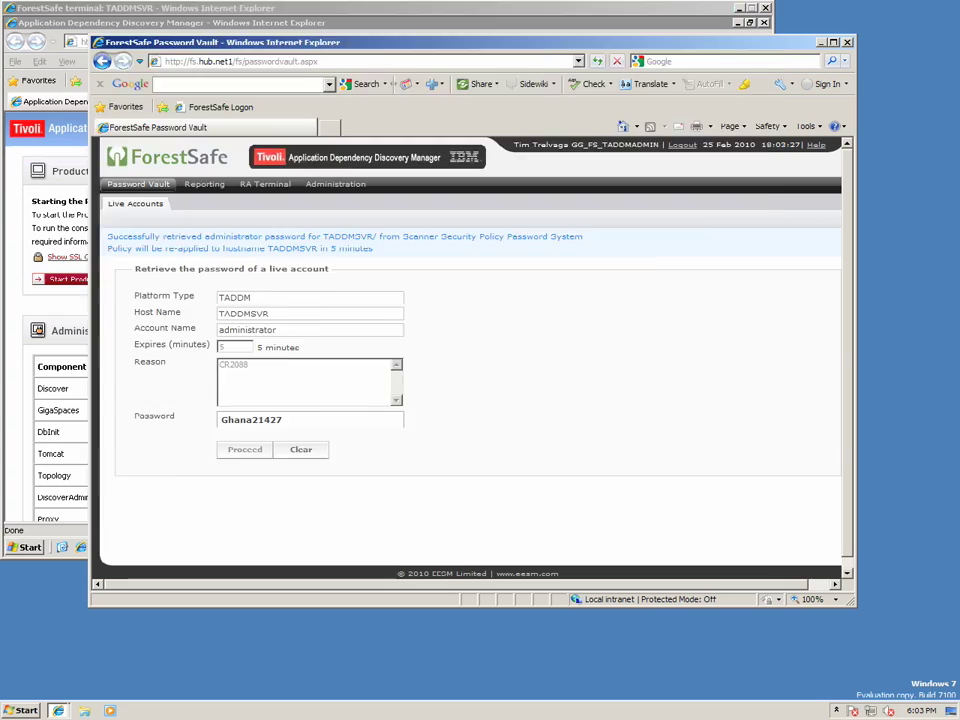
key(alt+Tab)
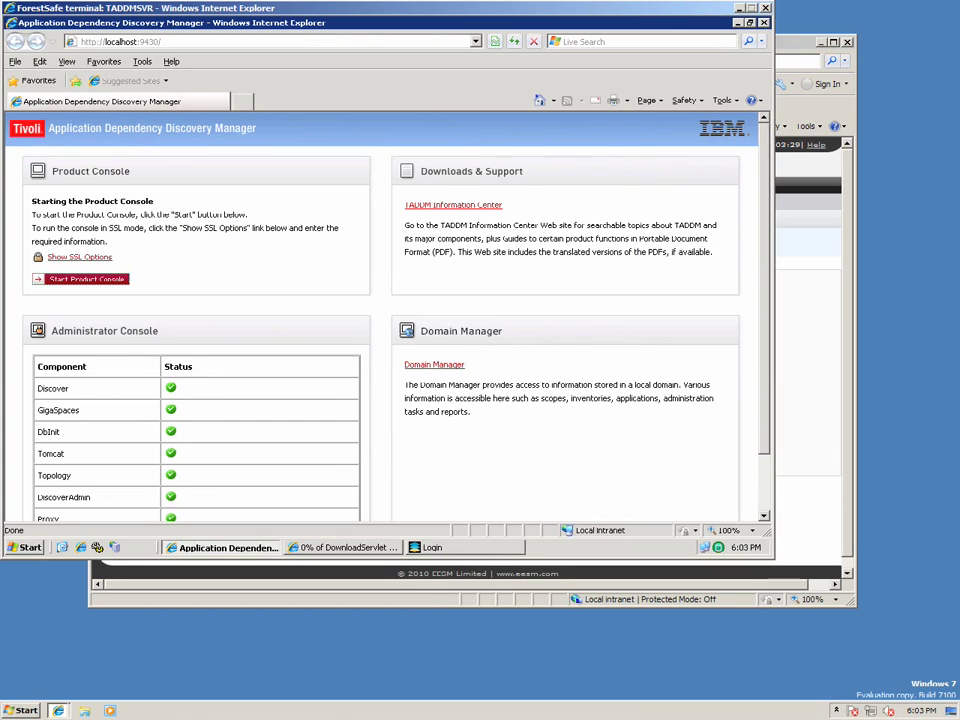
Log into the TADDM console as administrator with the vault password, then check Scope and Access List.
click(430, 547)
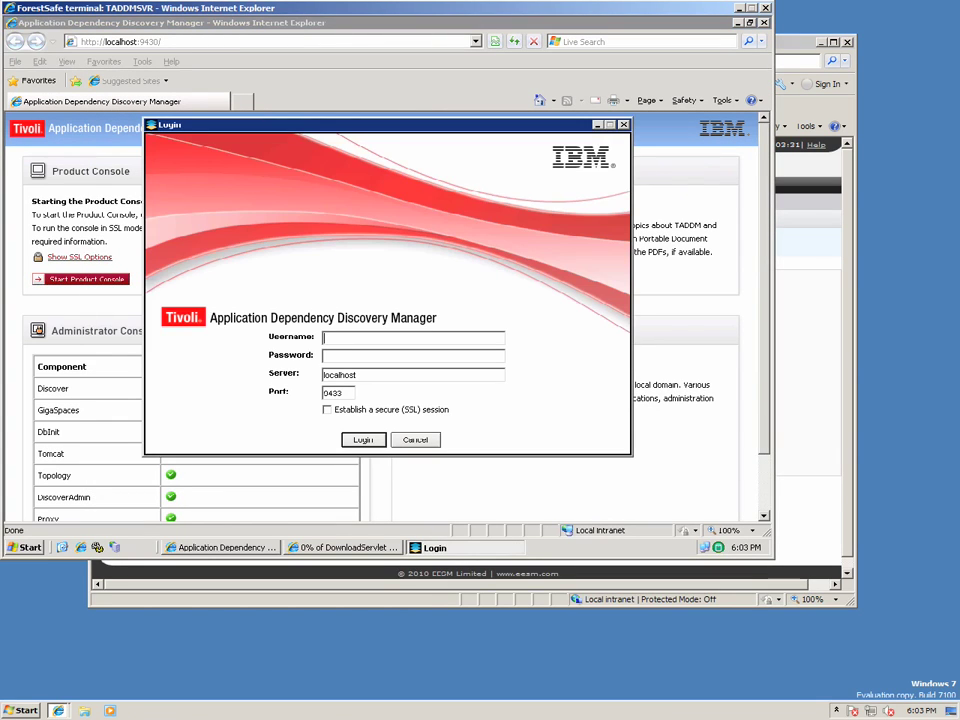
key(Tab)
key(Return)
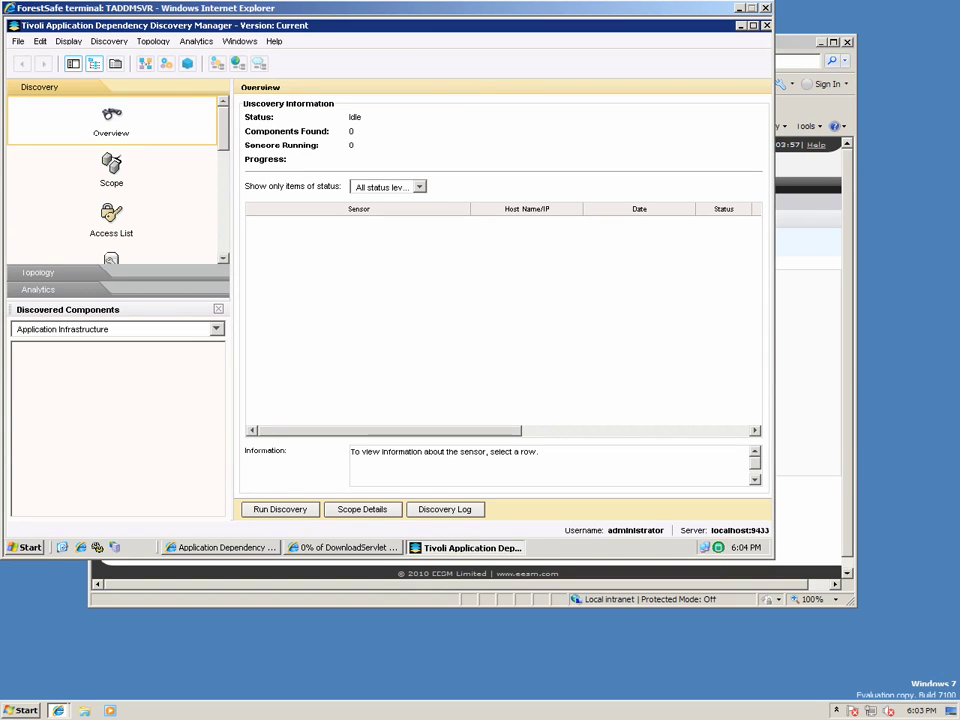
click(111, 168)
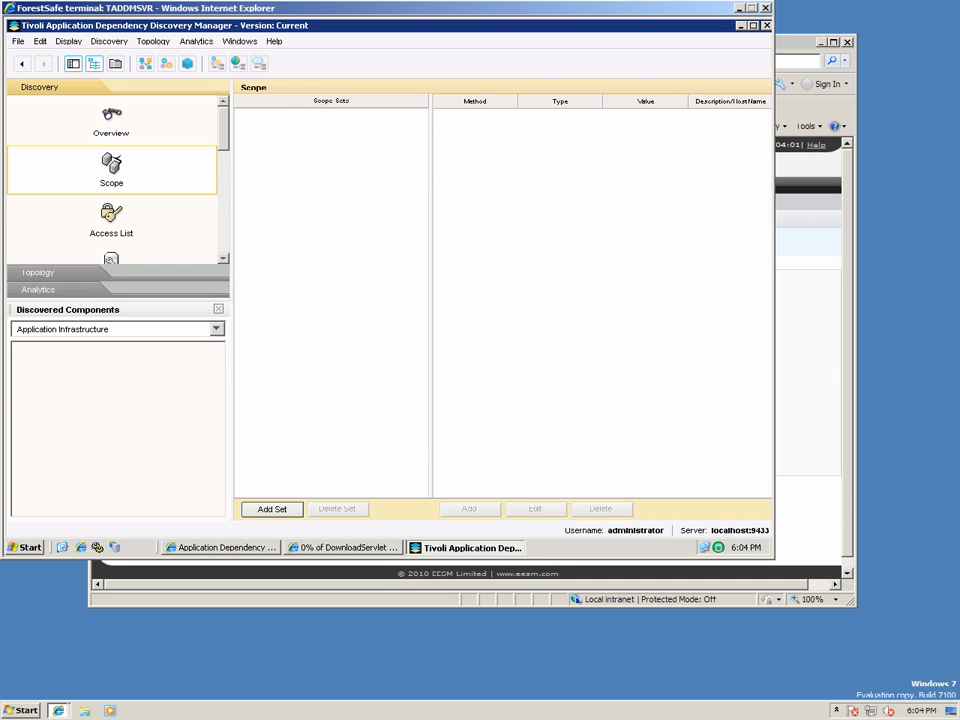
click(111, 218)
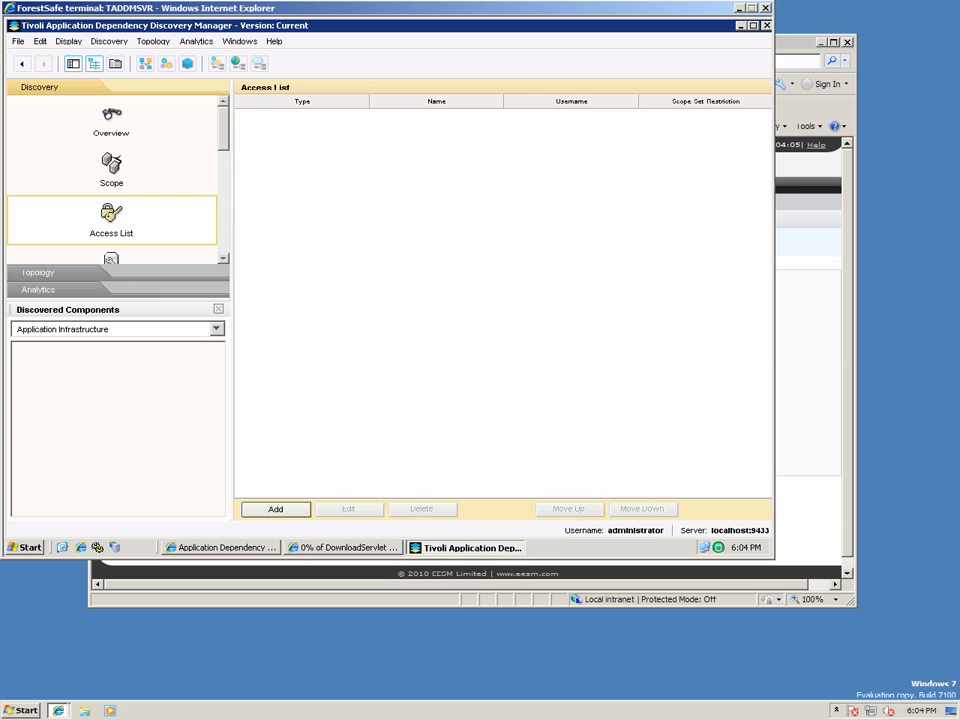
Run the TADDMPrepare job immediately from ForestSafe's Job Scheduler.
key(alt+Tab)
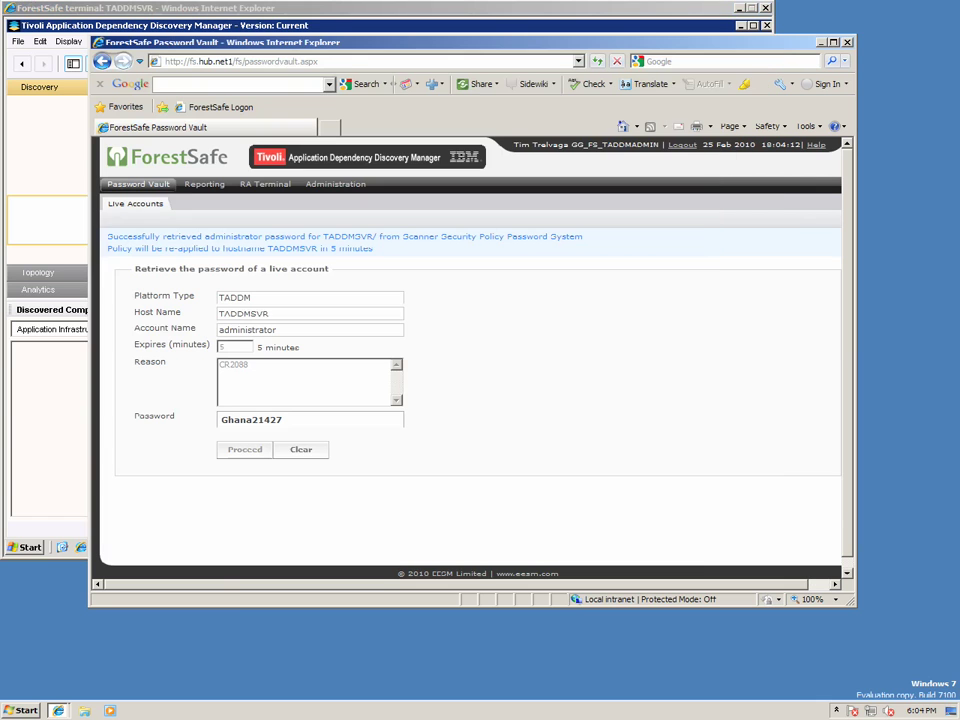
click(336, 184)
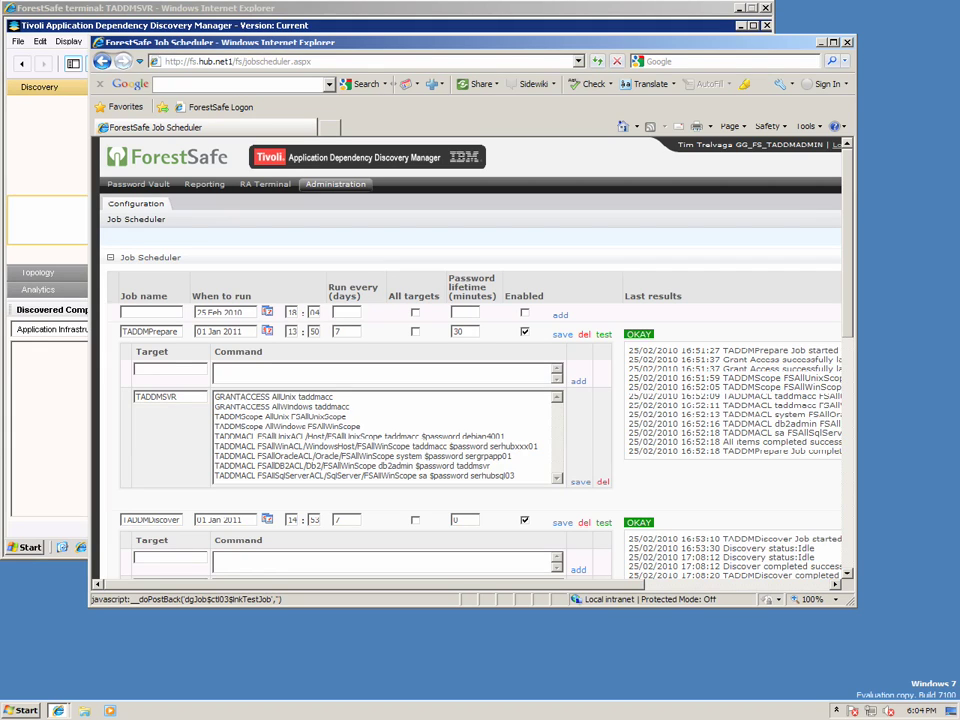
click(604, 334)
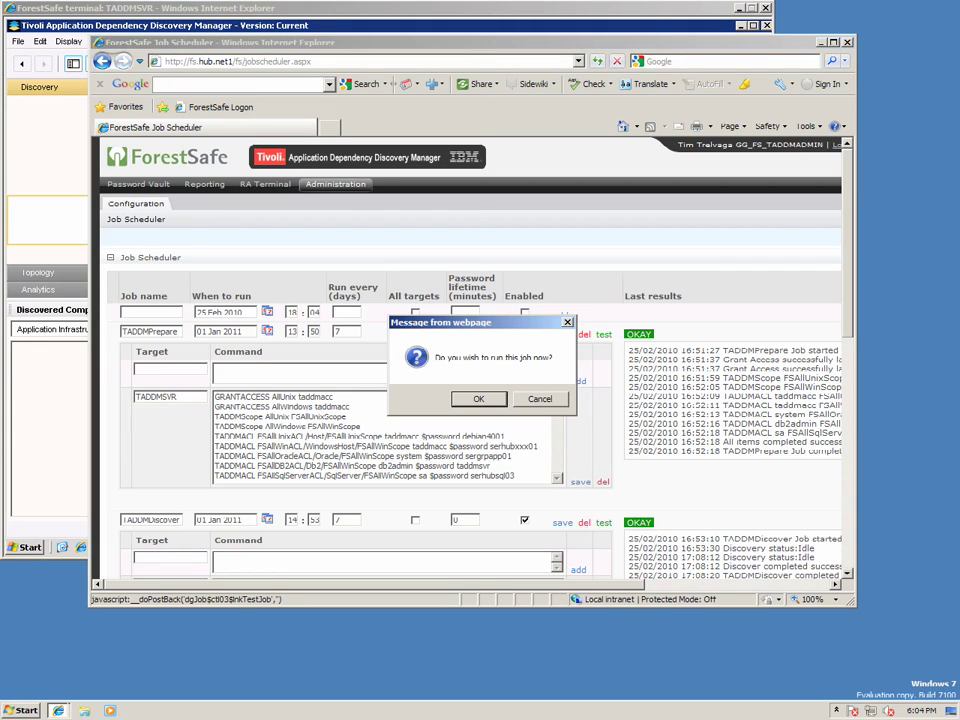
key(Return)
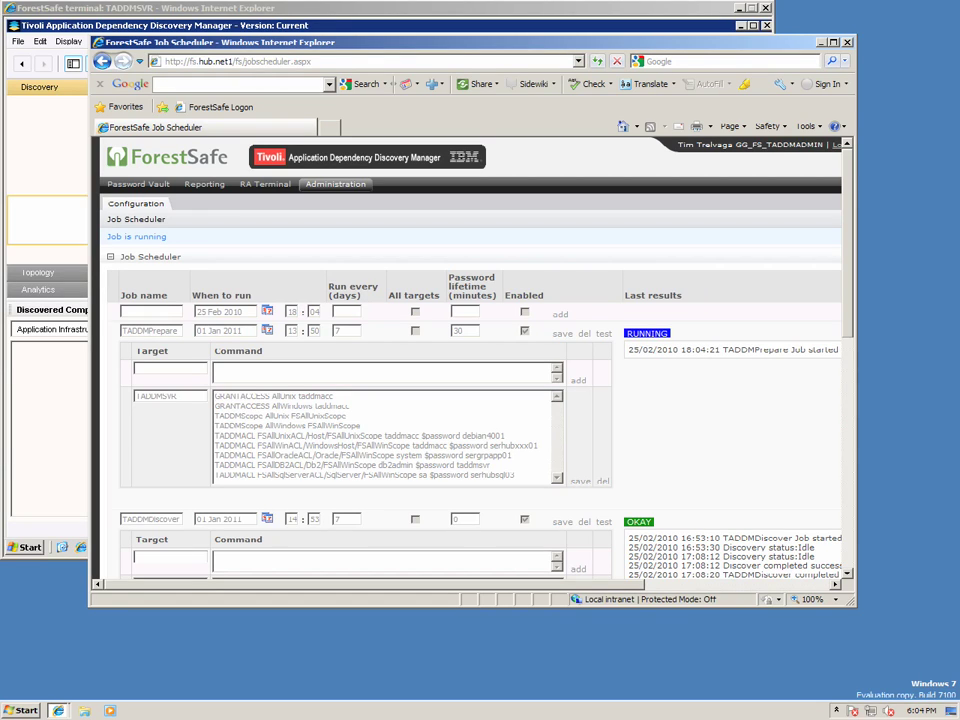
Highlight the GRANTACCESS and Oracle, DB2, SQL Server ACL commands in TADDMPrepare's results.
drag(215, 396, 350, 407)
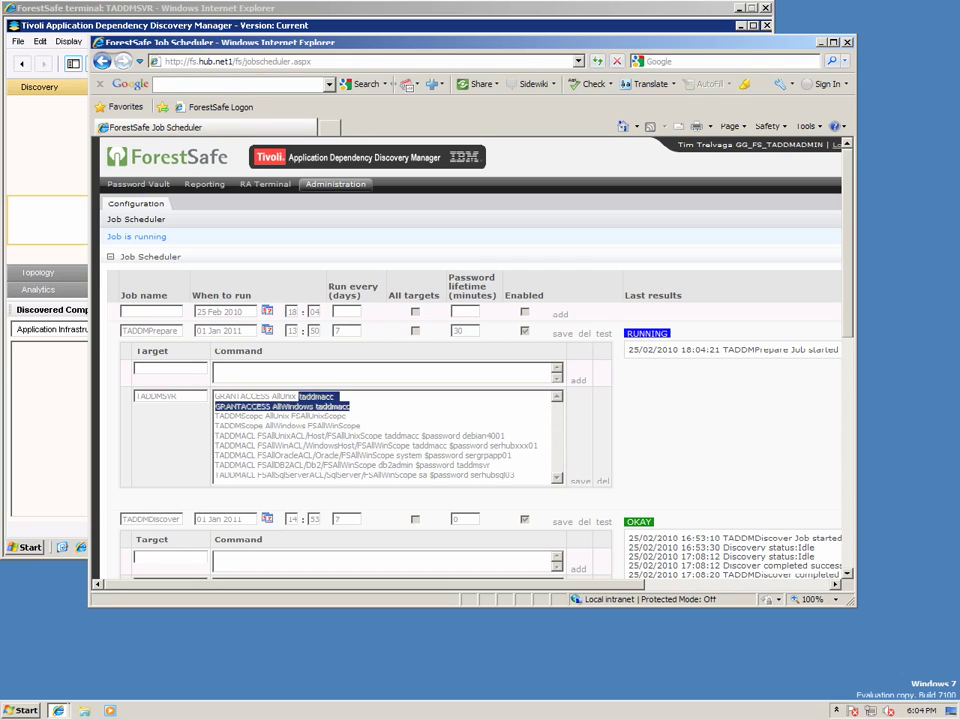
key(Return)
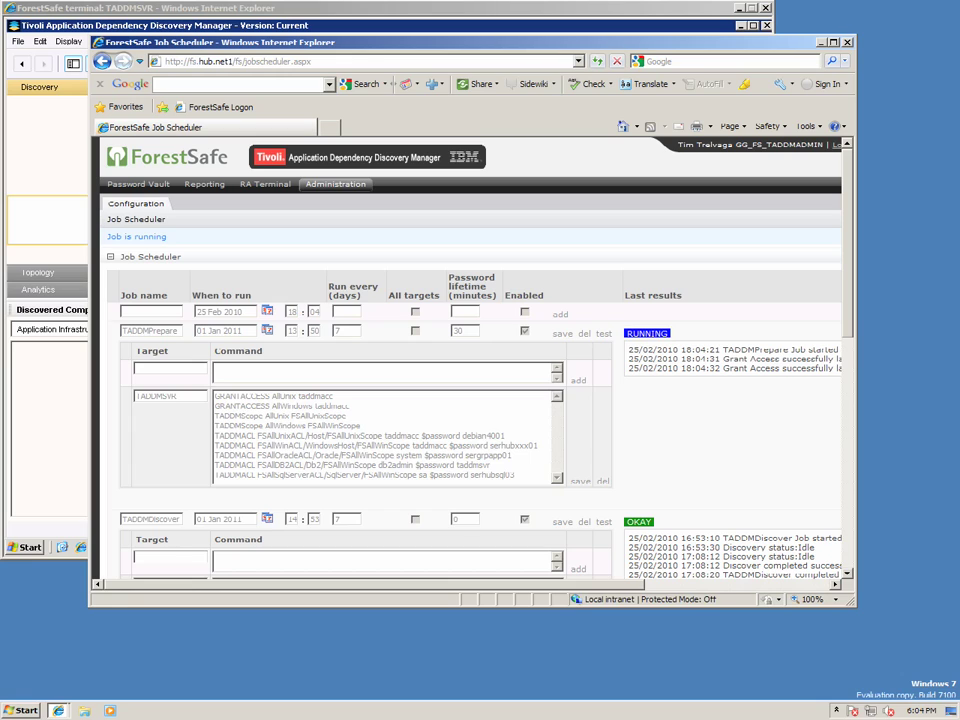
drag(258, 455, 362, 476)
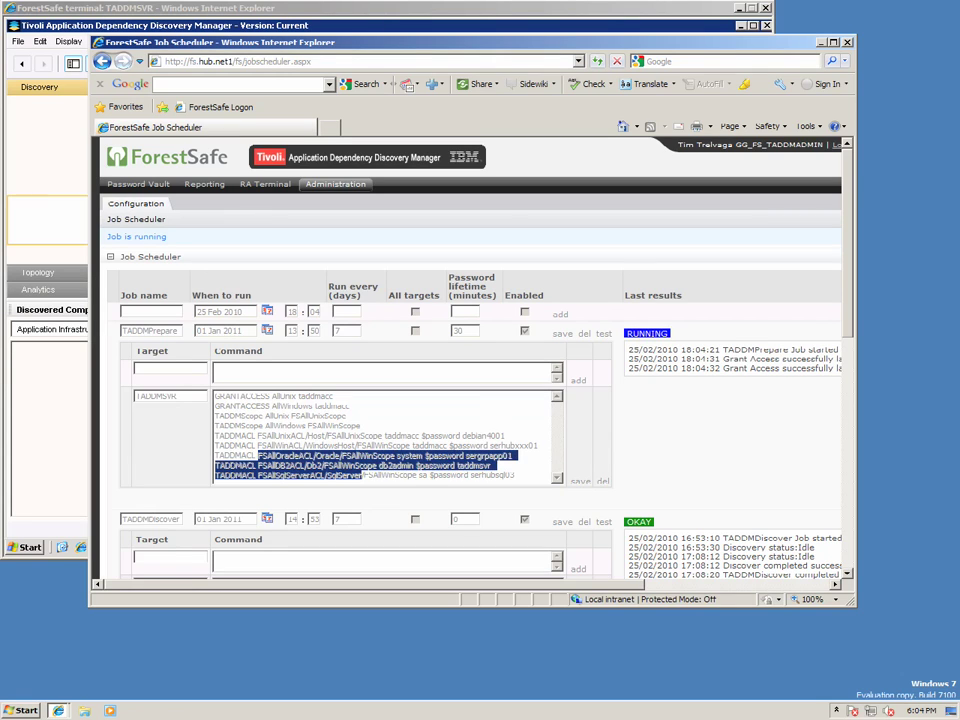
click(362, 476)
drag(258, 455, 418, 476)
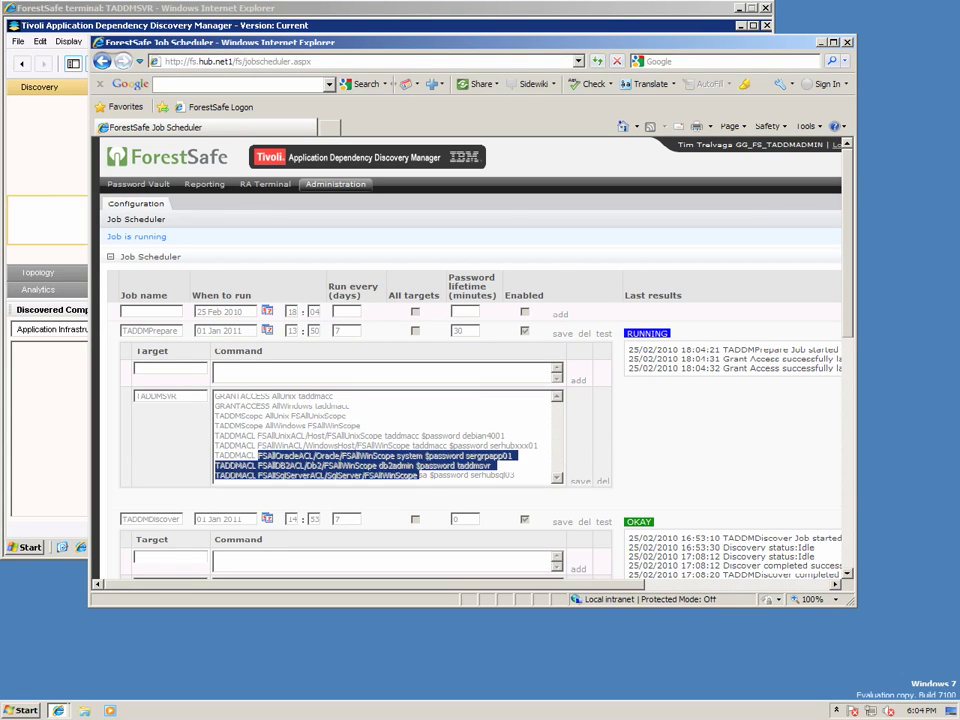
key(ctrl+v)
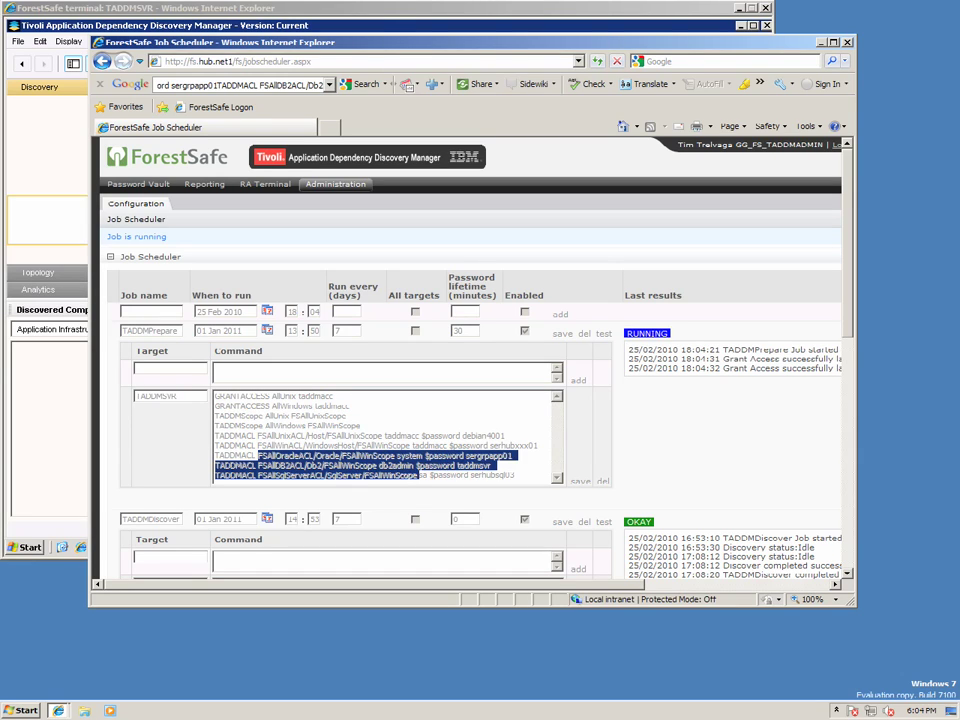
key(ctrl+a)
key(Delete)
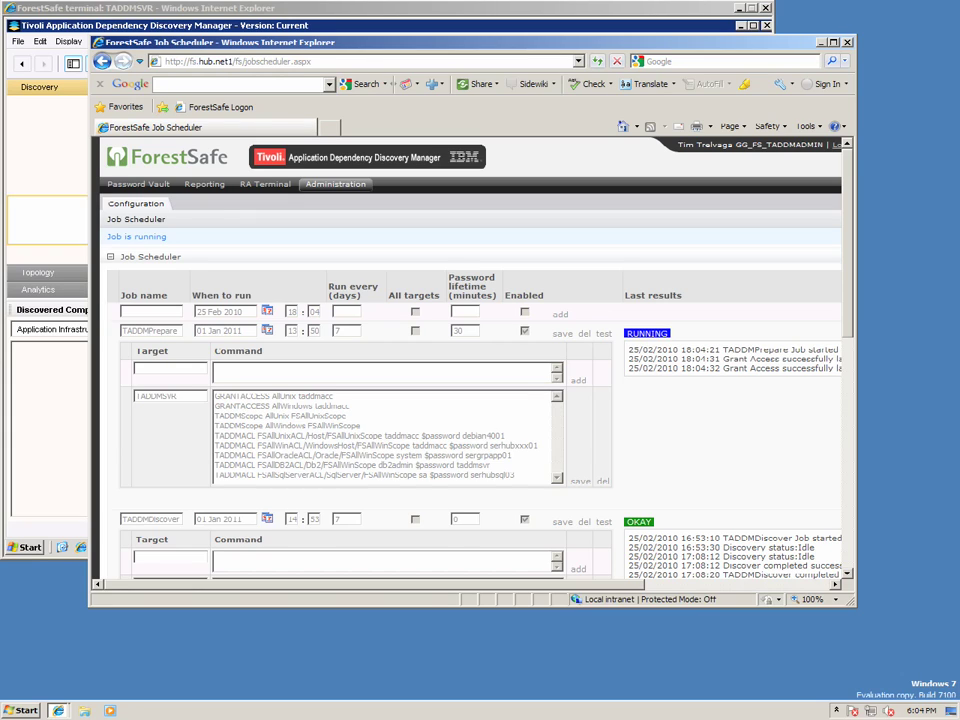
Highlight the FSAllUnixScope scope-creation and access-list results in the finished TADDMPrepare job.
double_click(458, 330)
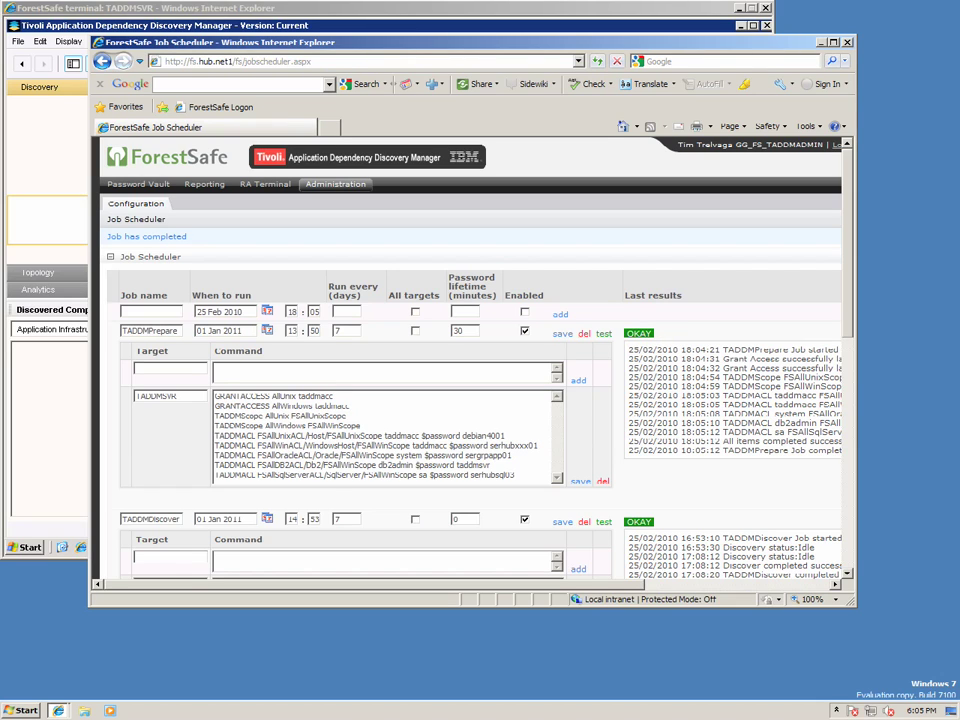
scroll(466, 386, right, 3)
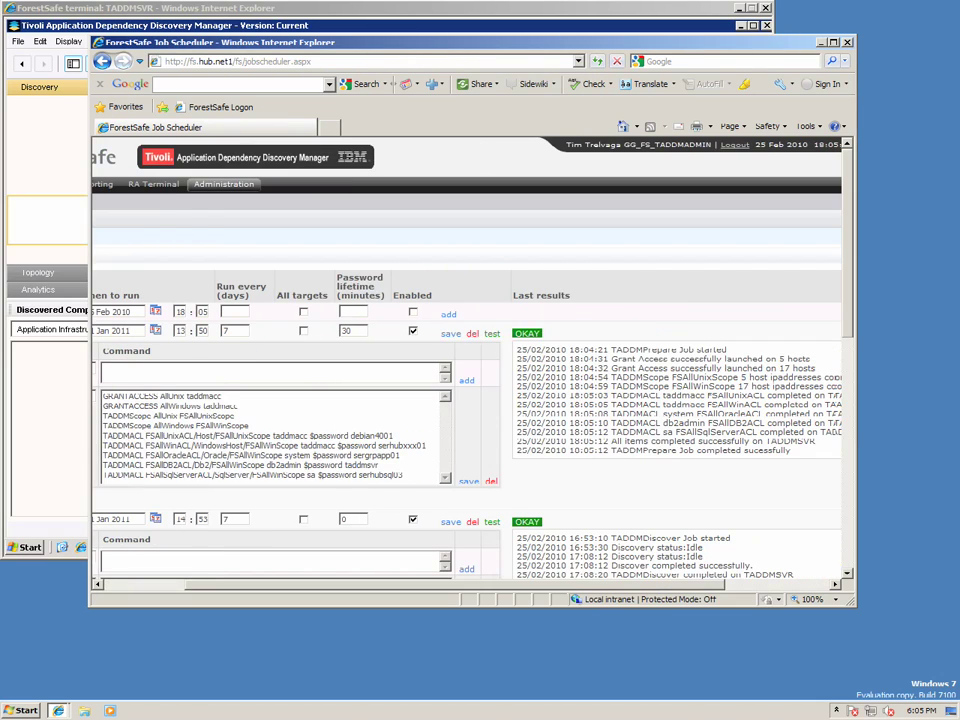
scroll(466, 386, right, 2)
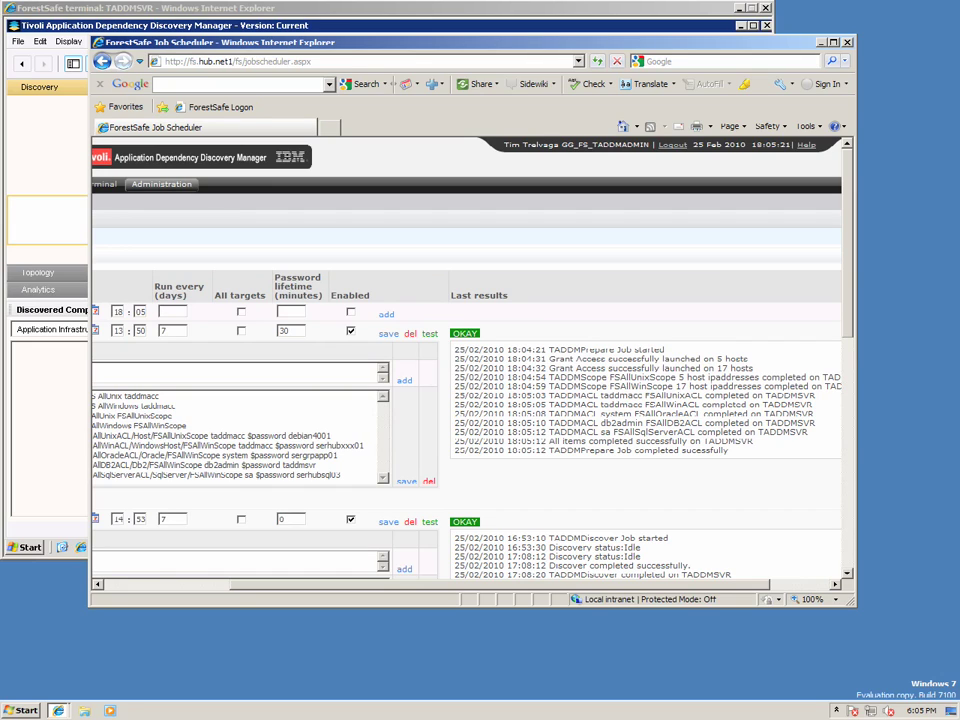
double_click(642, 377)
drag(642, 377, 697, 398)
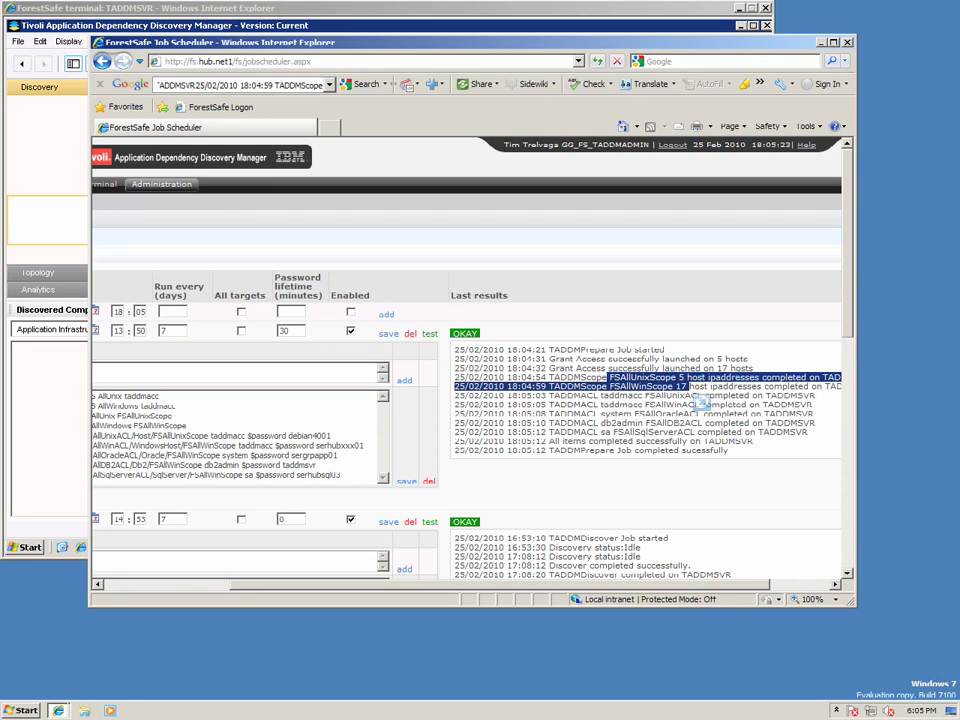
drag(601, 396, 695, 432)
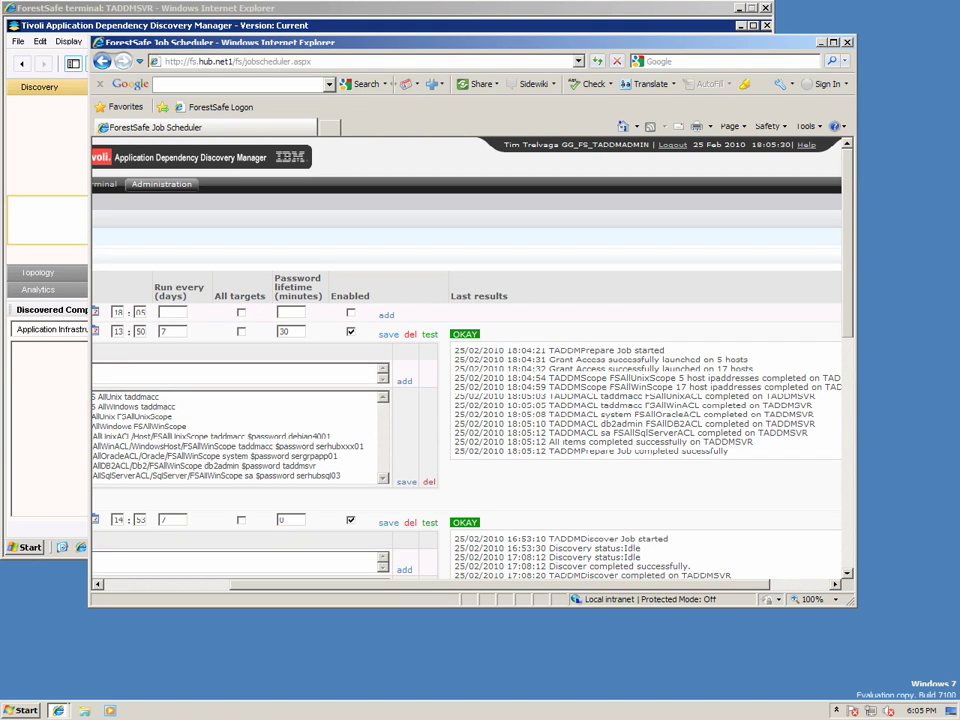
Inspect the FSAll scope sets and five access list entries in TADDM, then view Overview.
click(400, 25)
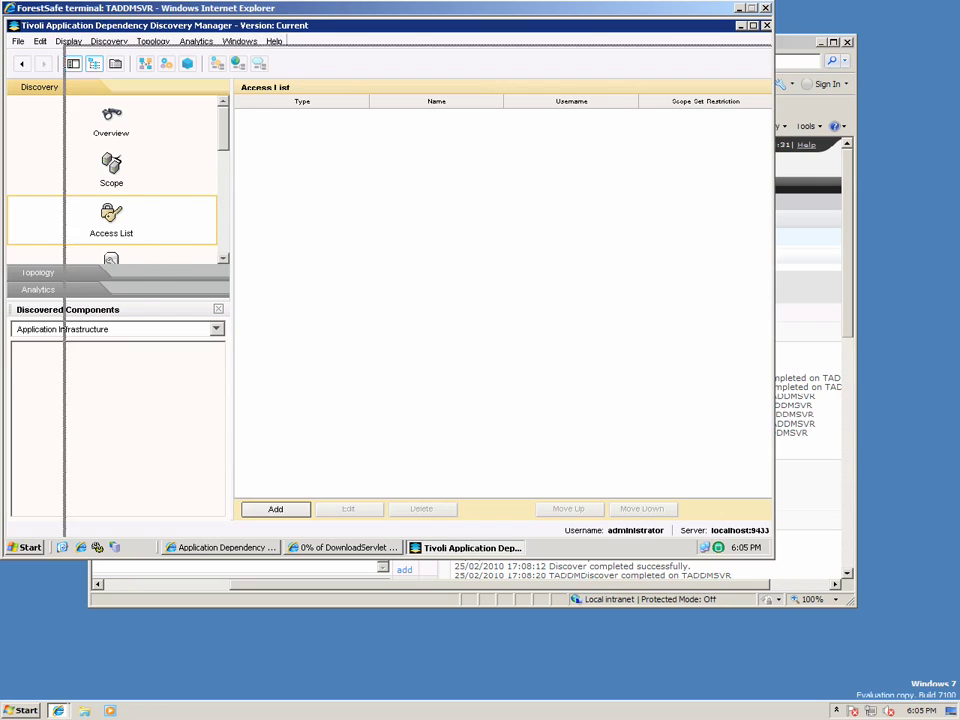
click(752, 25)
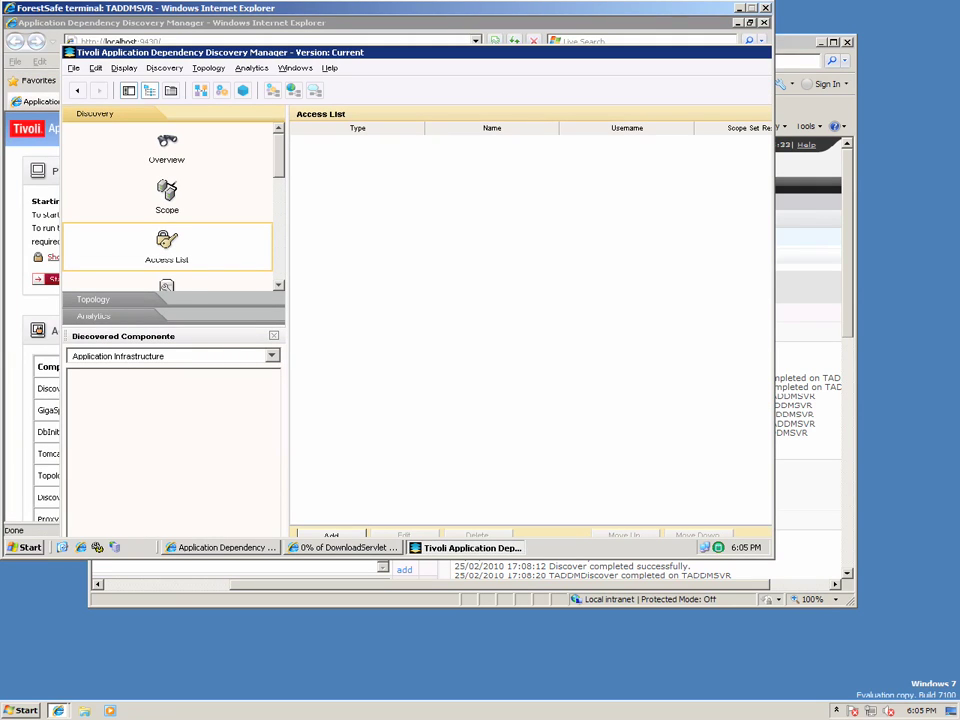
click(166, 197)
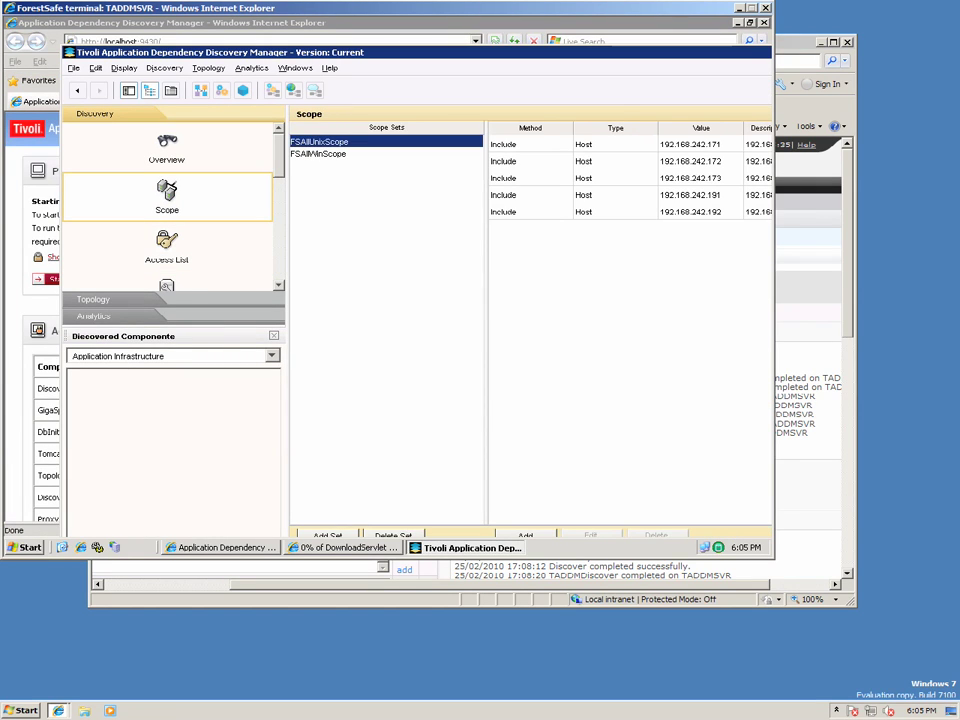
click(166, 247)
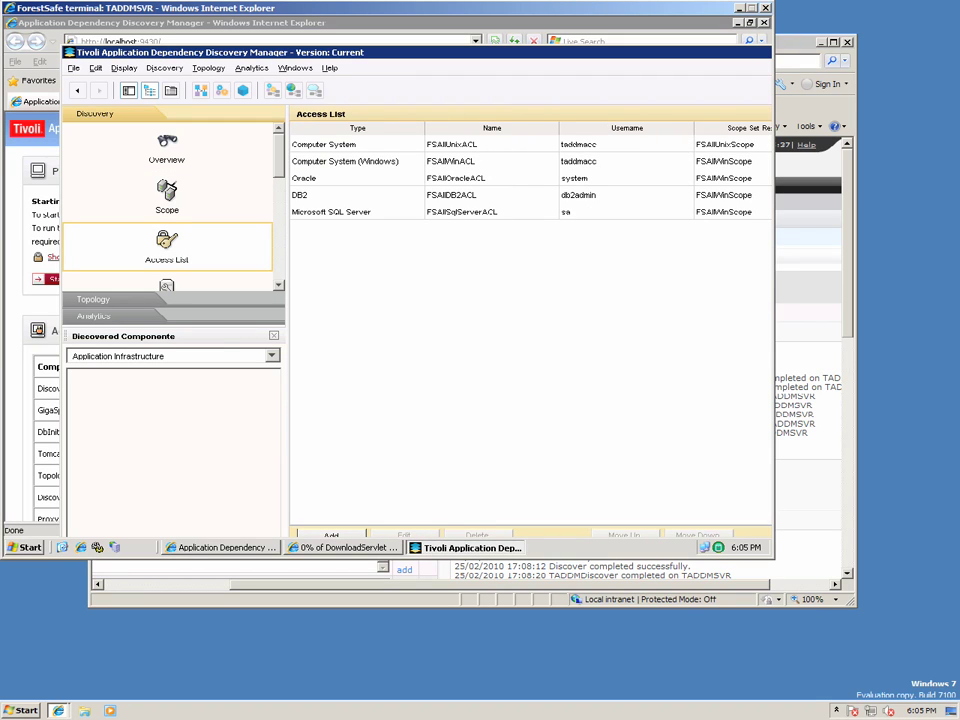
click(166, 197)
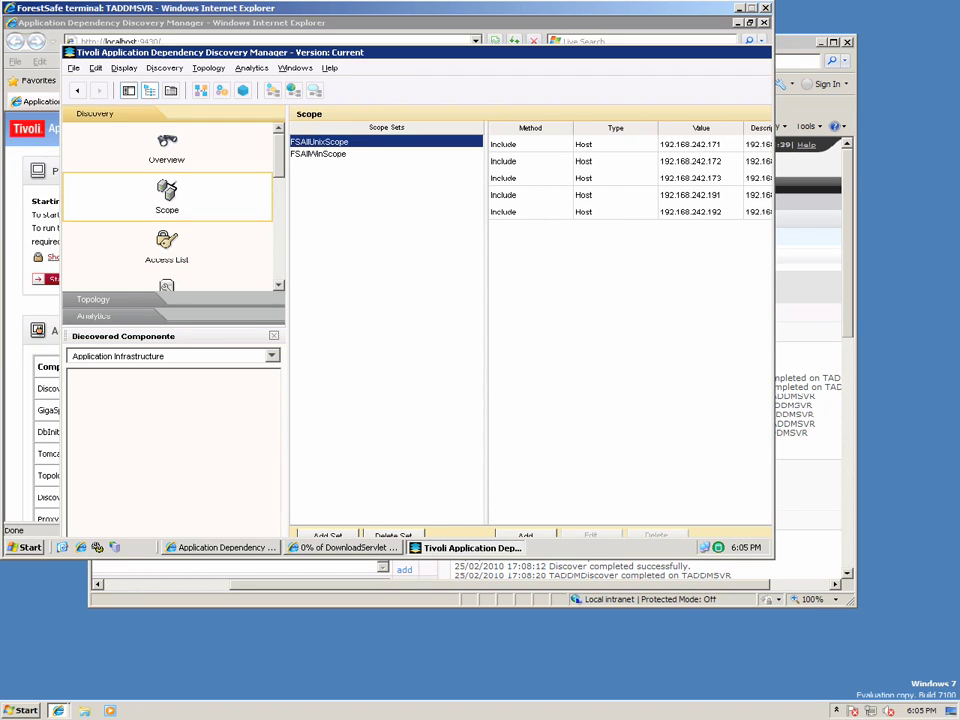
click(166, 247)
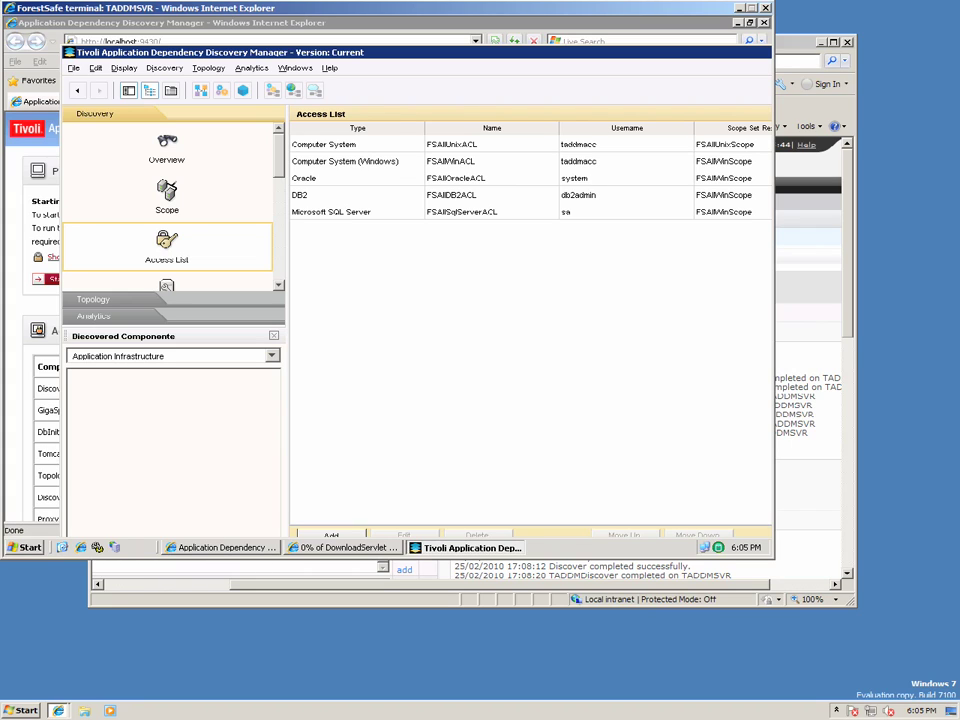
click(166, 148)
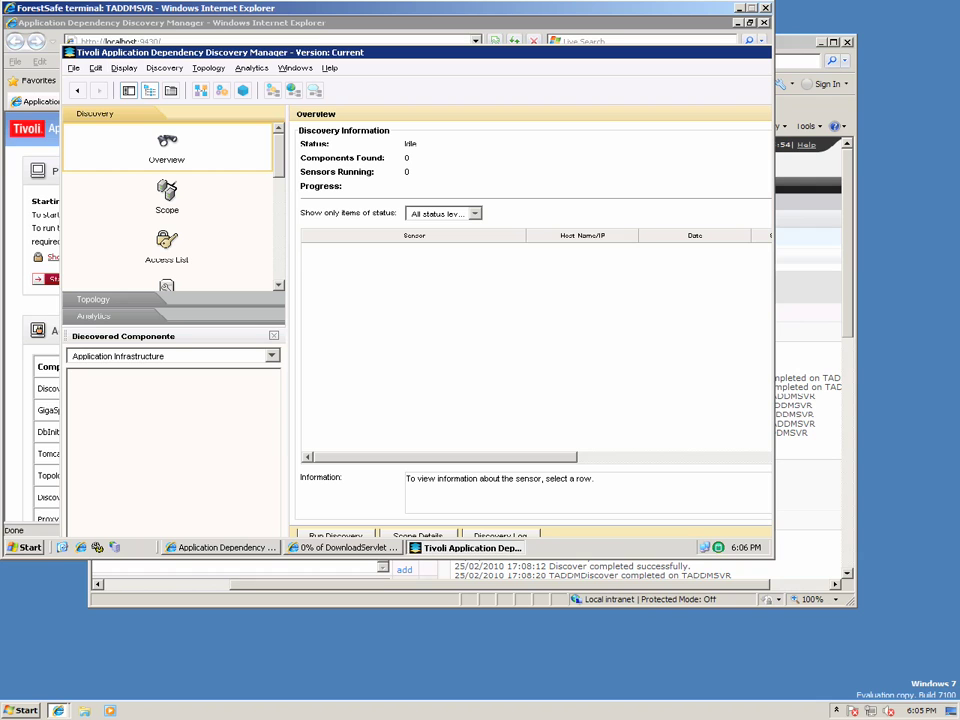
Run the TADDMDiscover job immediately from ForestSafe's Job Scheduler and confirm.
key(alt+Tab)
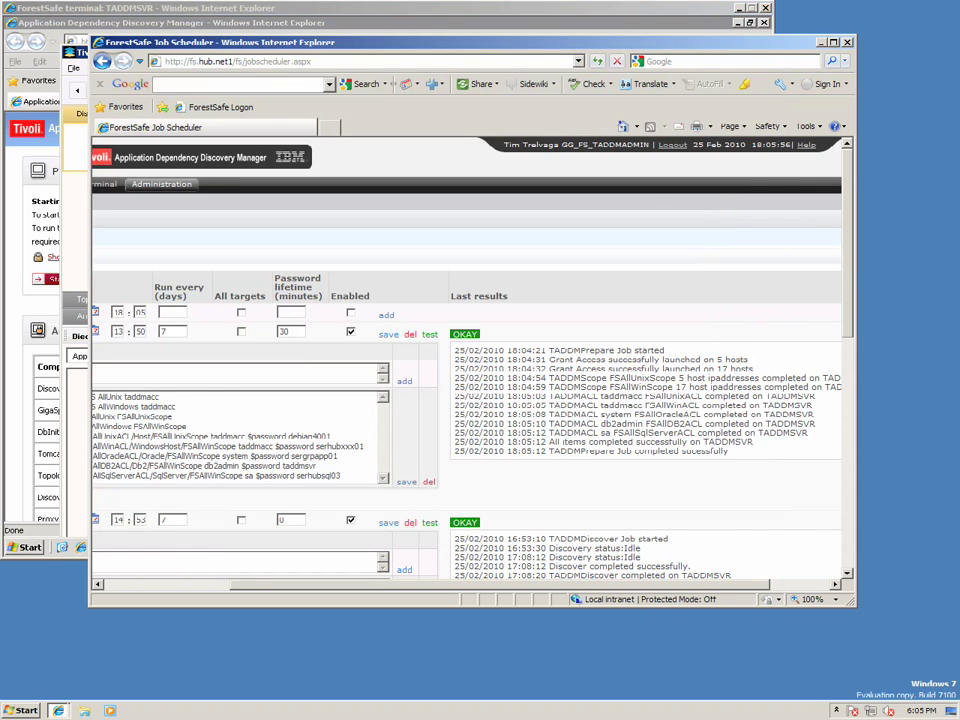
scroll(466, 360, down, 1)
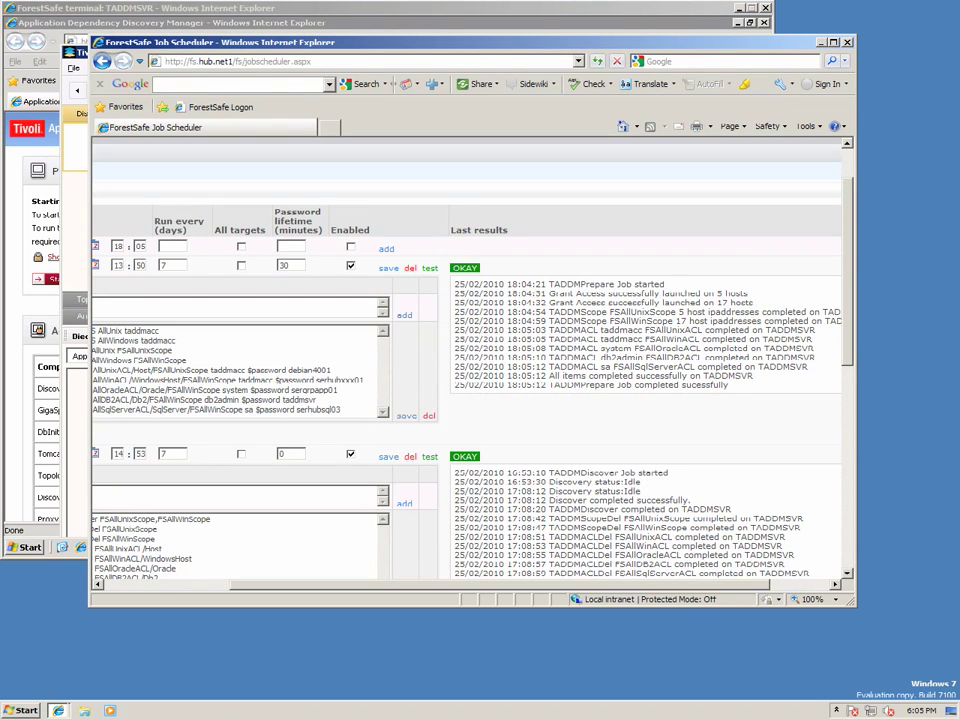
scroll(466, 360, left, 3)
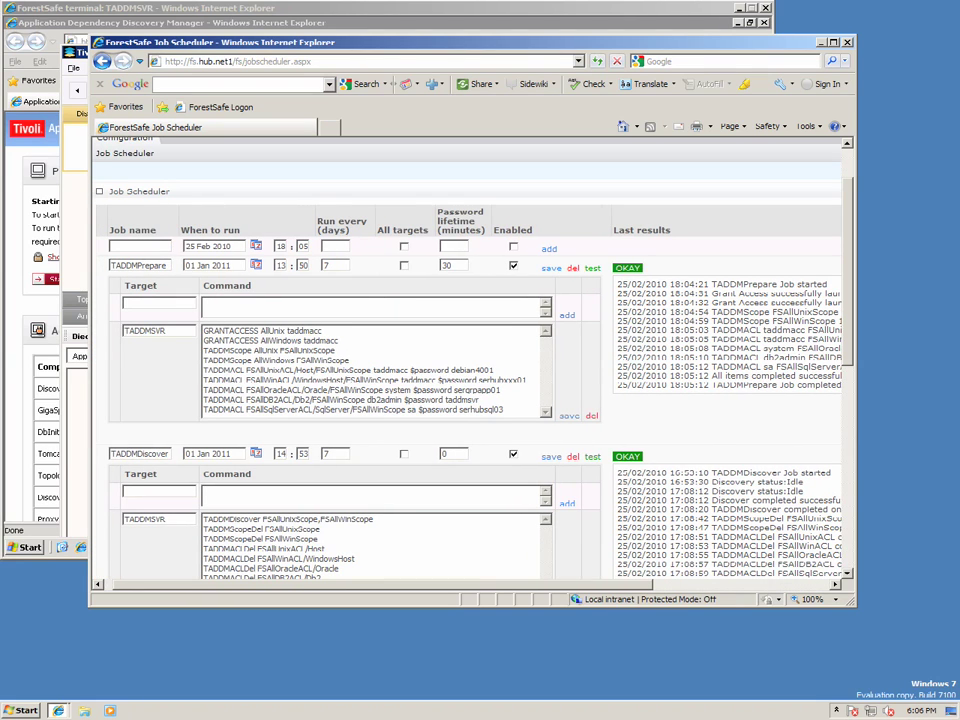
scroll(466, 360, down, 1)
scroll(466, 360, down, 3)
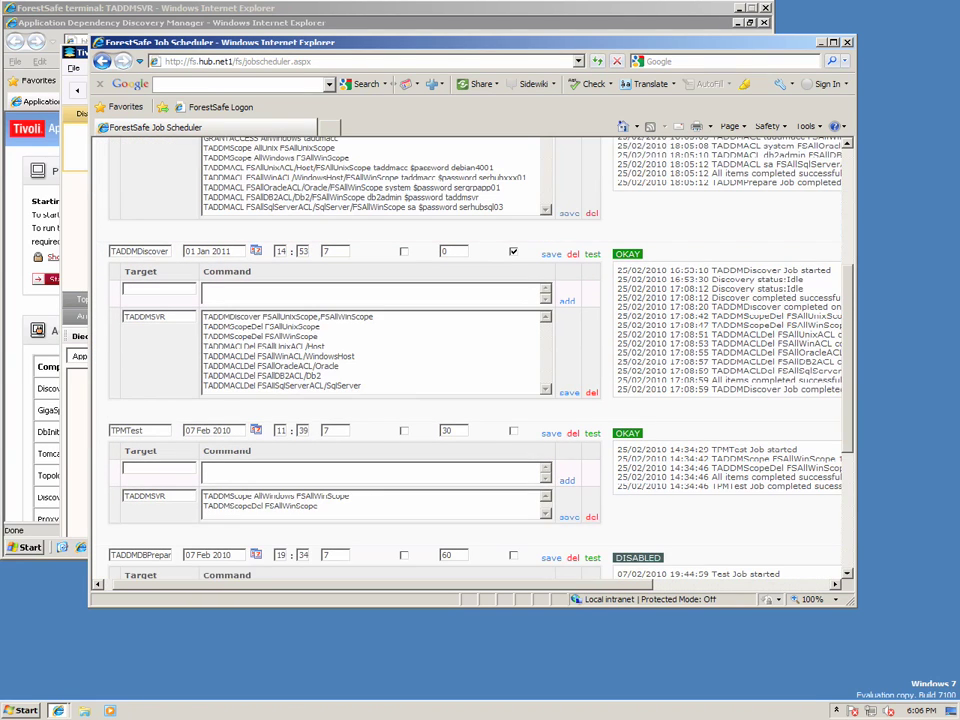
scroll(466, 360, down, 1)
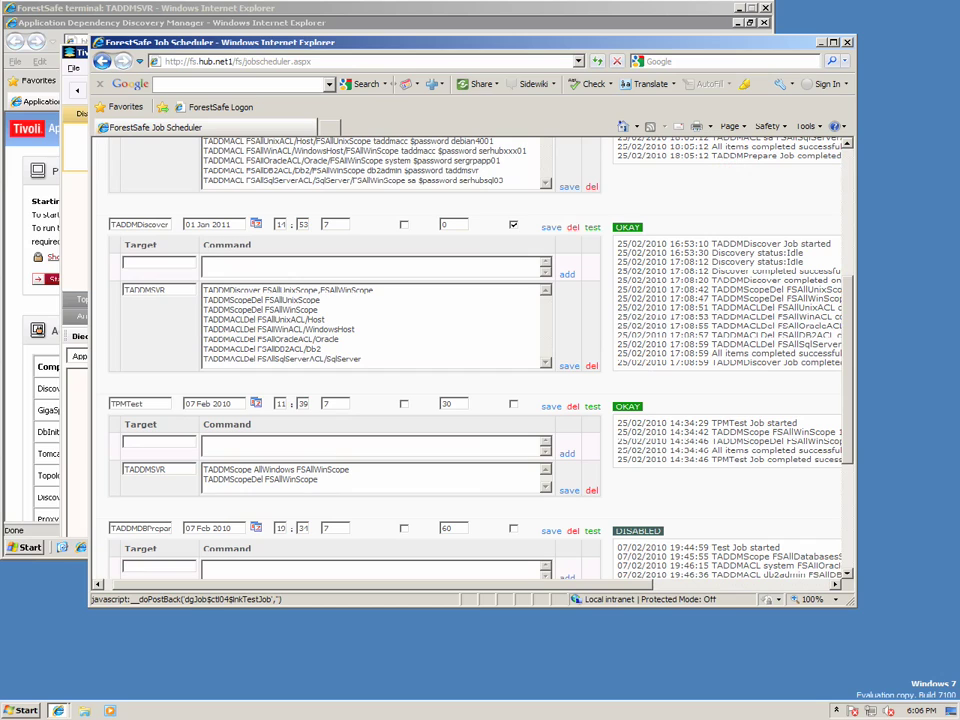
click(592, 227)
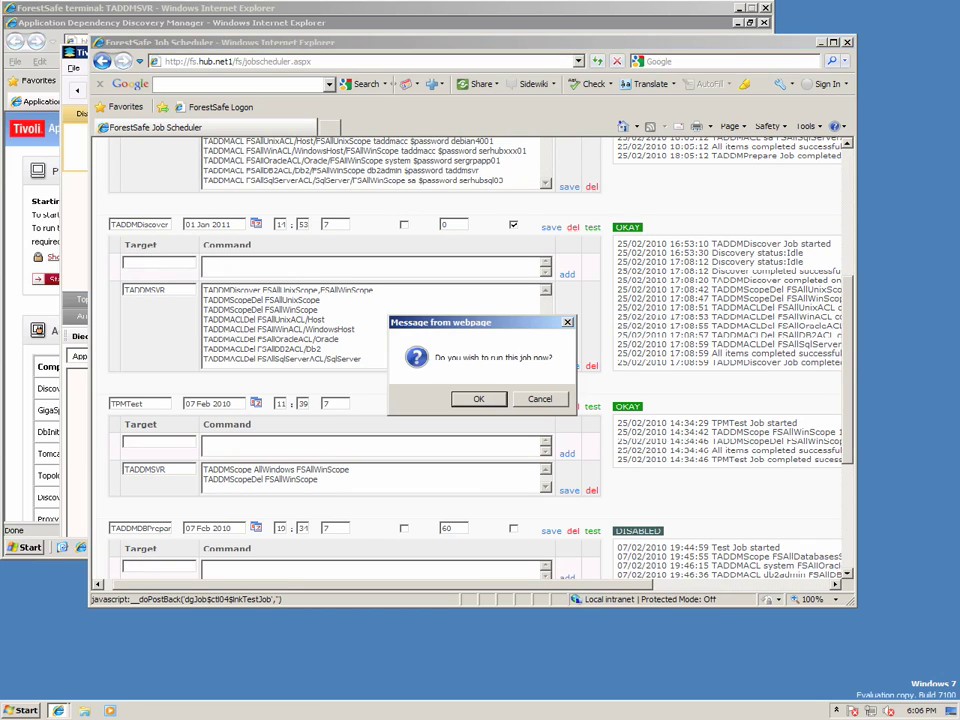
key(Return)
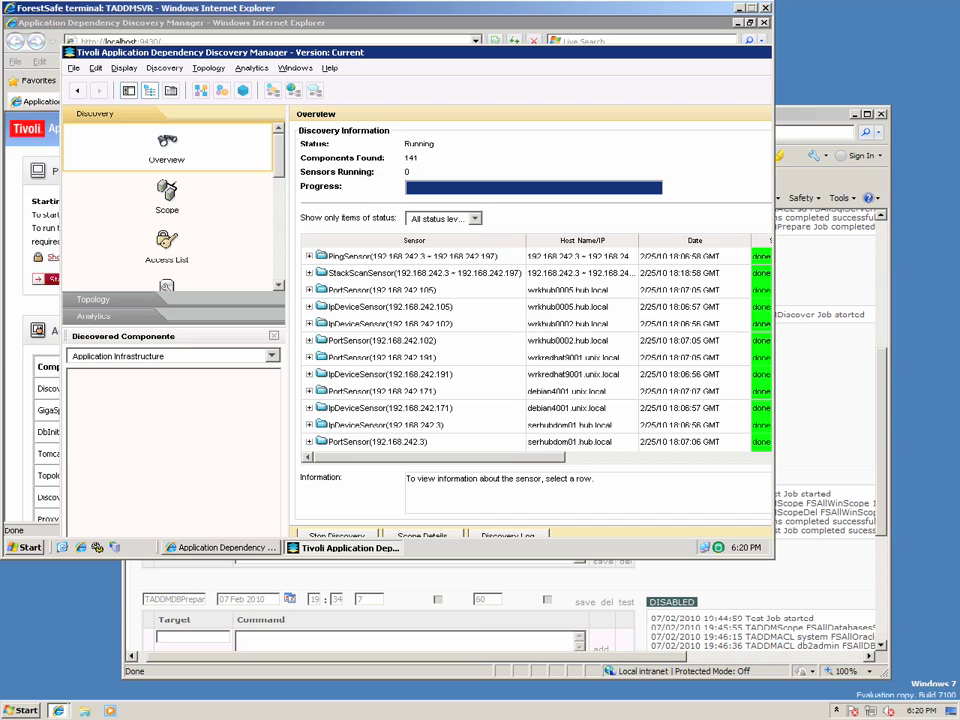
Shift the TADDM console window to reveal the discovery overview's sensor status.
drag(400, 52, 373, 52)
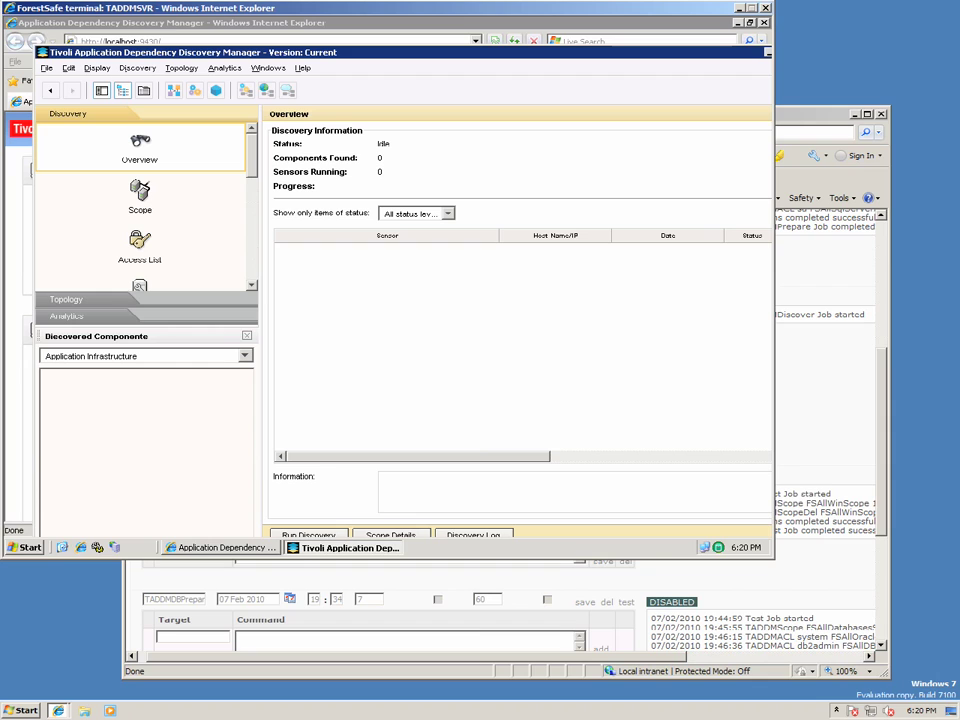
Check the Job Scheduler log shows TADDMDiscover finished OKAY with temporary scopes and ACLs removed.
key(alt+Tab)
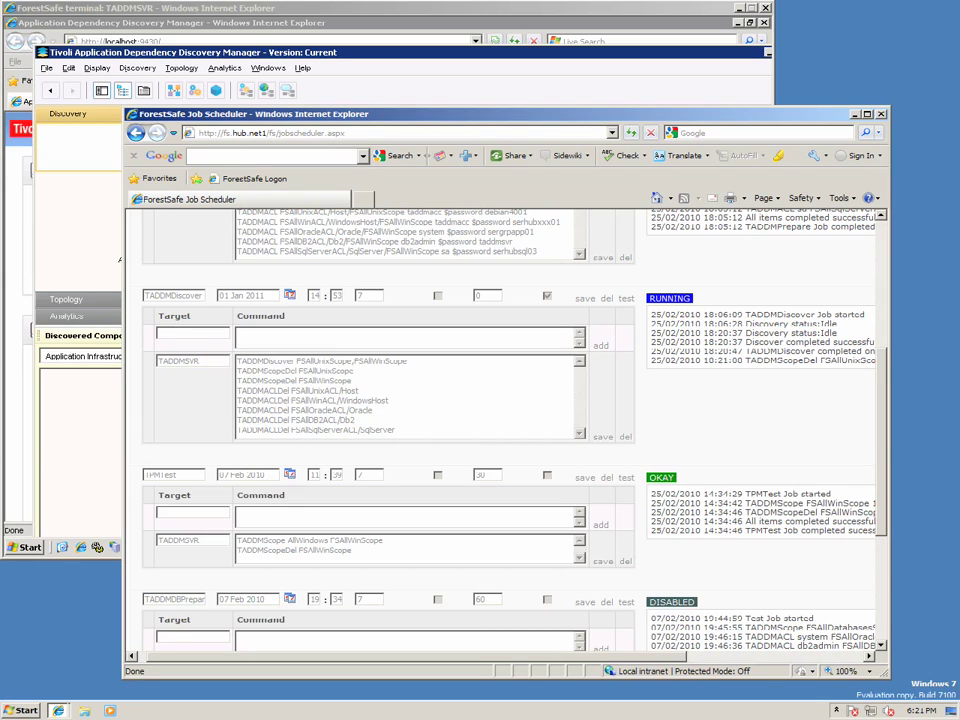
double_click(780, 351)
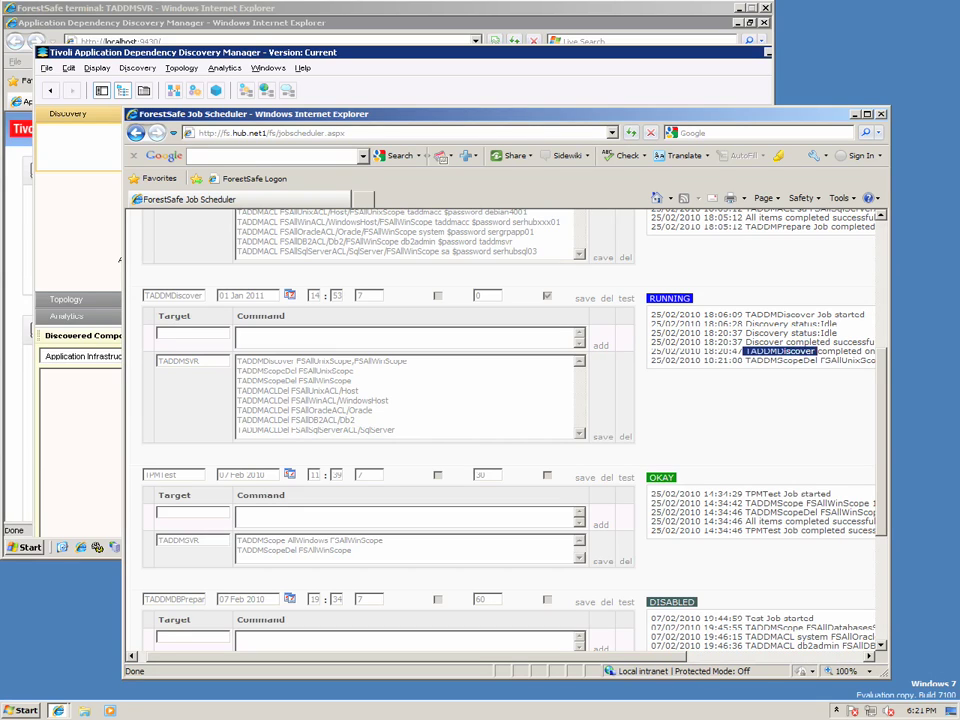
drag(780, 351, 585, 263)
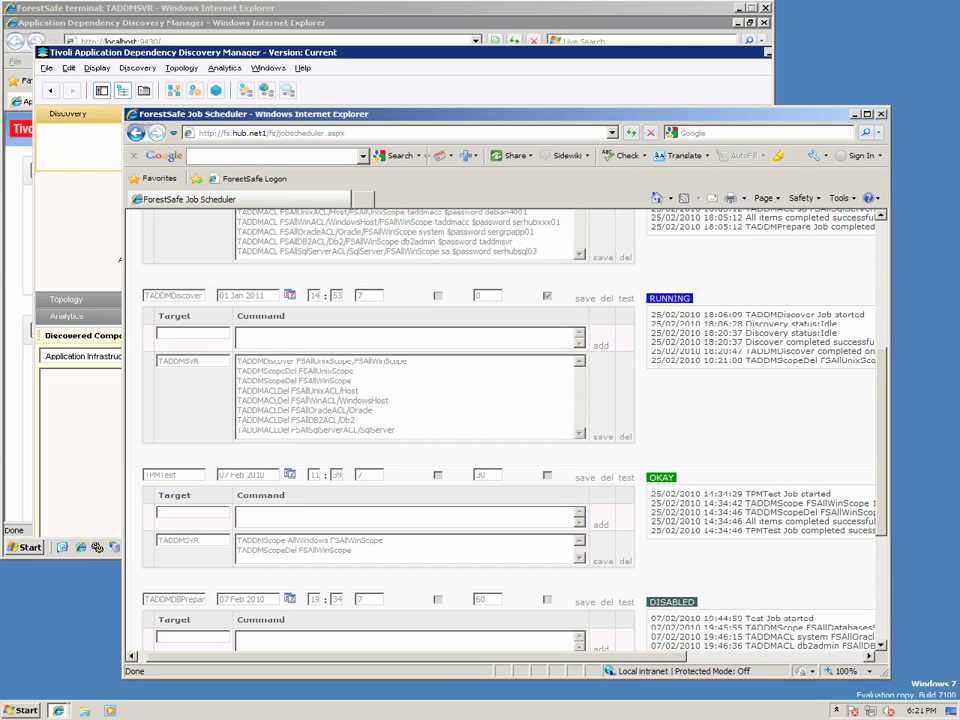
scroll(500, 420, right, 4)
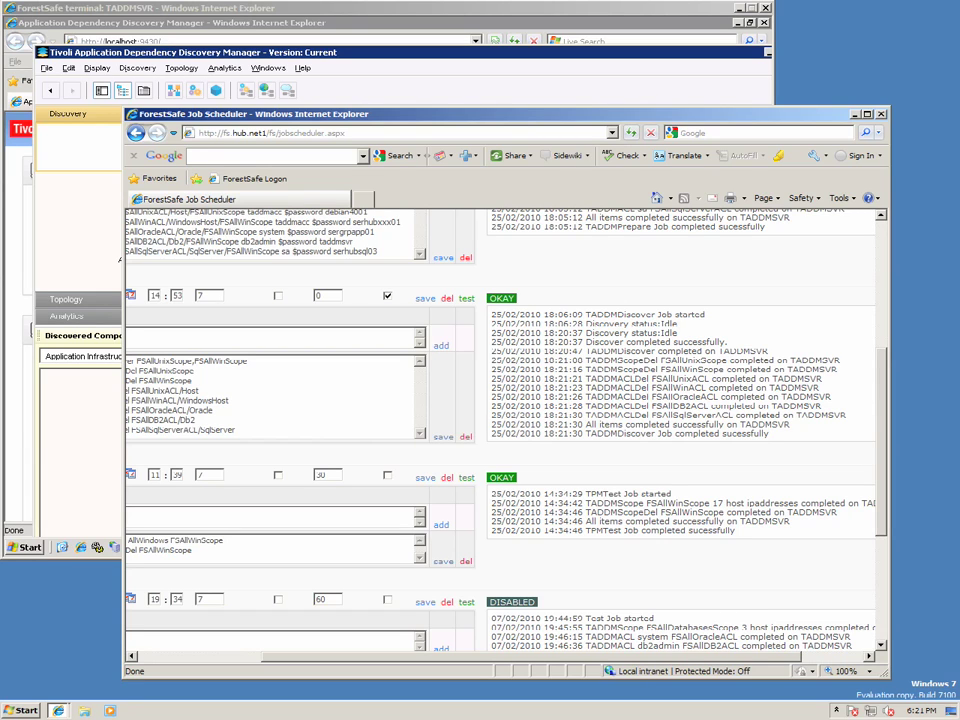
key(alt+Tab)
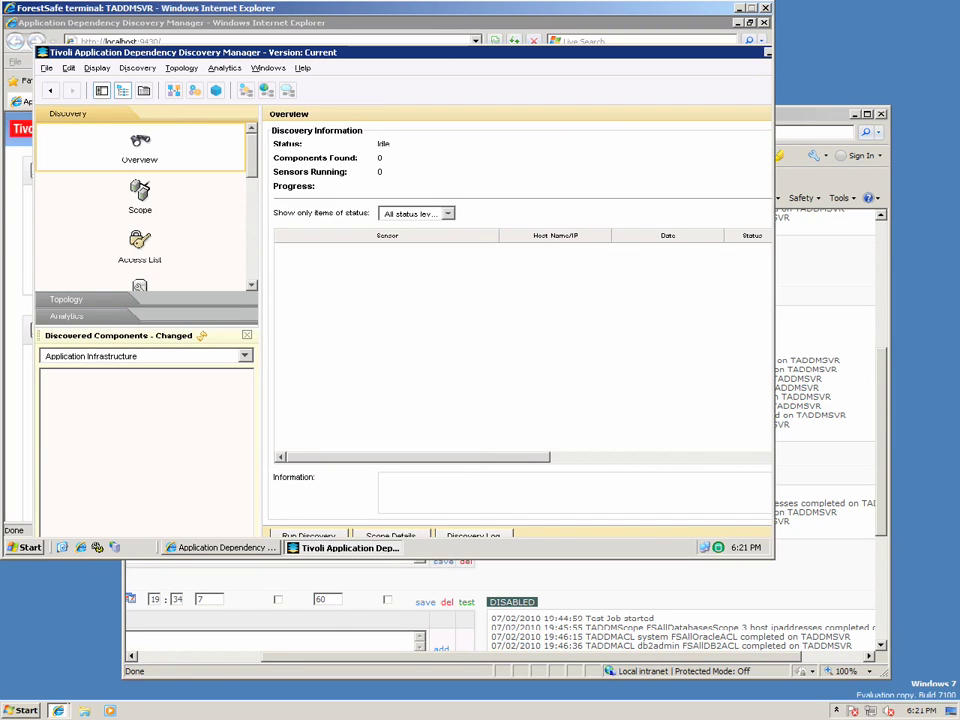
Verify the Scope and Access List views in the Discovery navigator are now empty.
click(140, 195)
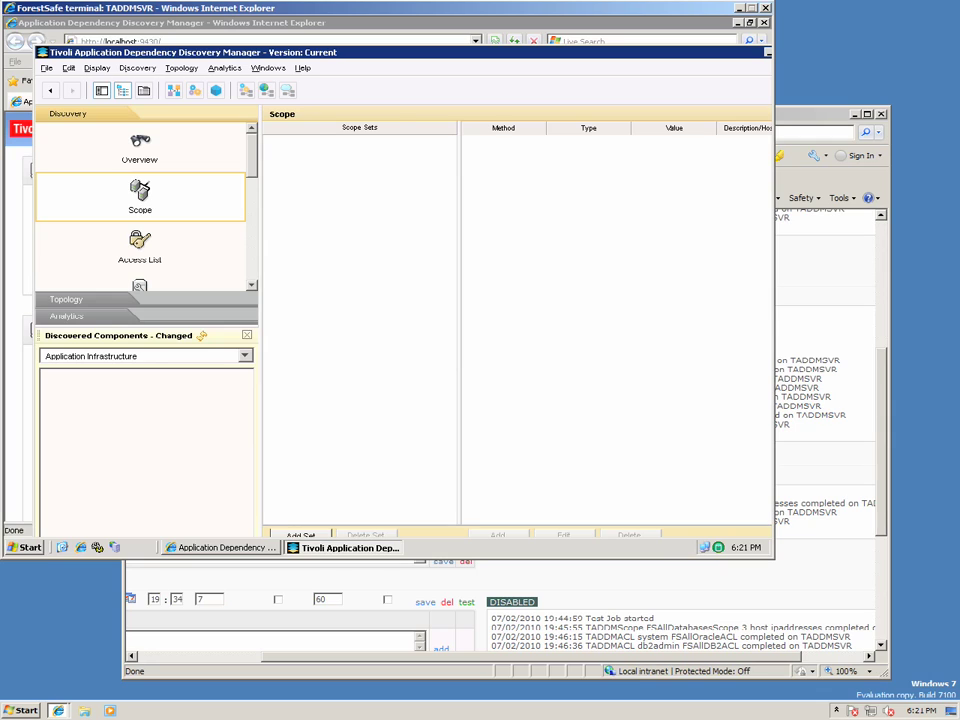
click(139, 245)
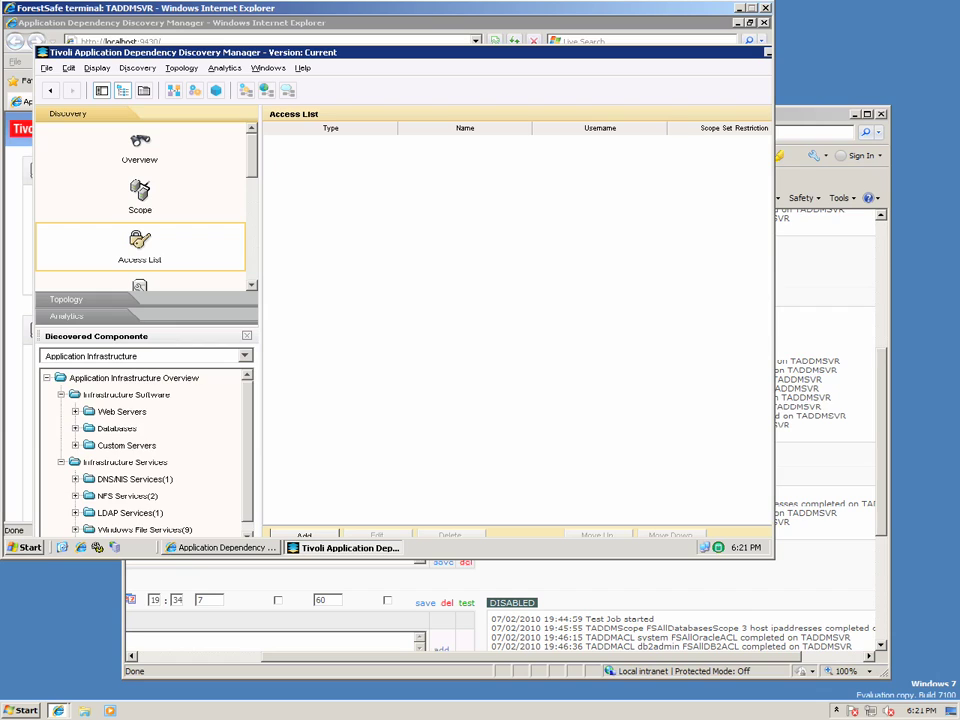
scroll(145, 455, down, 1)
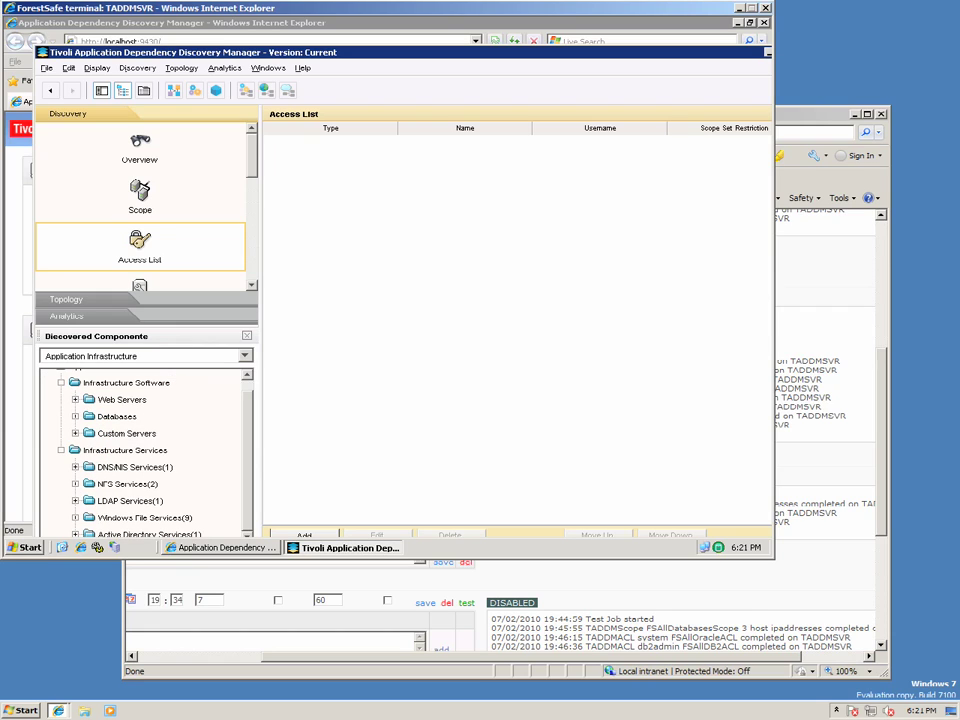
Expand NFS Services, Windows File Services and Databases to review discovered Oracle, DB2 and file servers.
click(75, 483)
key(Left)
key(Right)
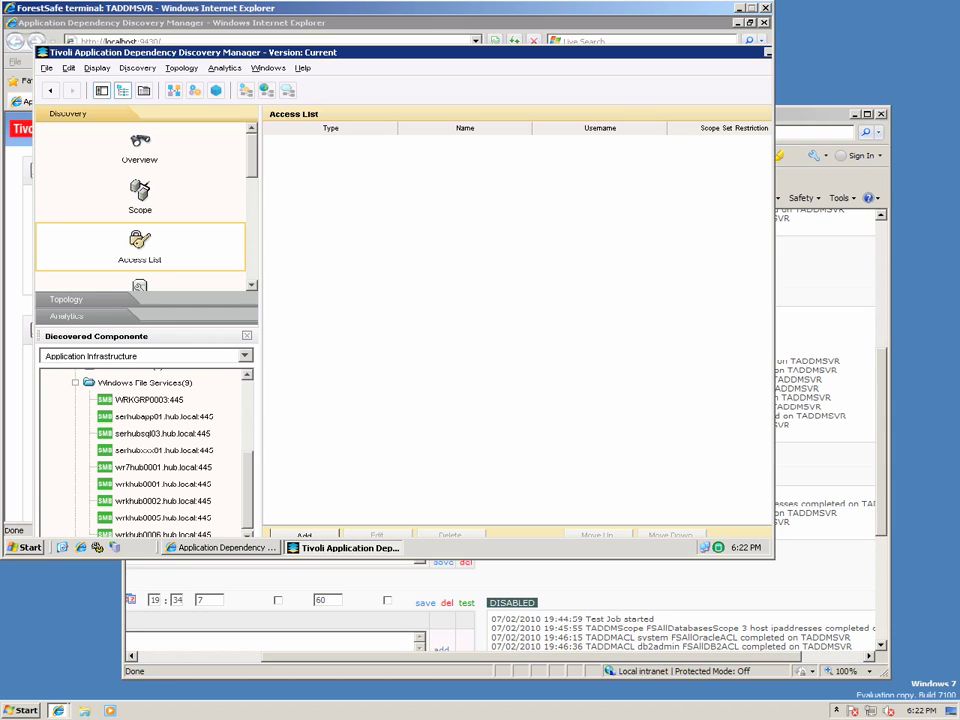
scroll(145, 450, down, 1)
scroll(145, 450, up, 3)
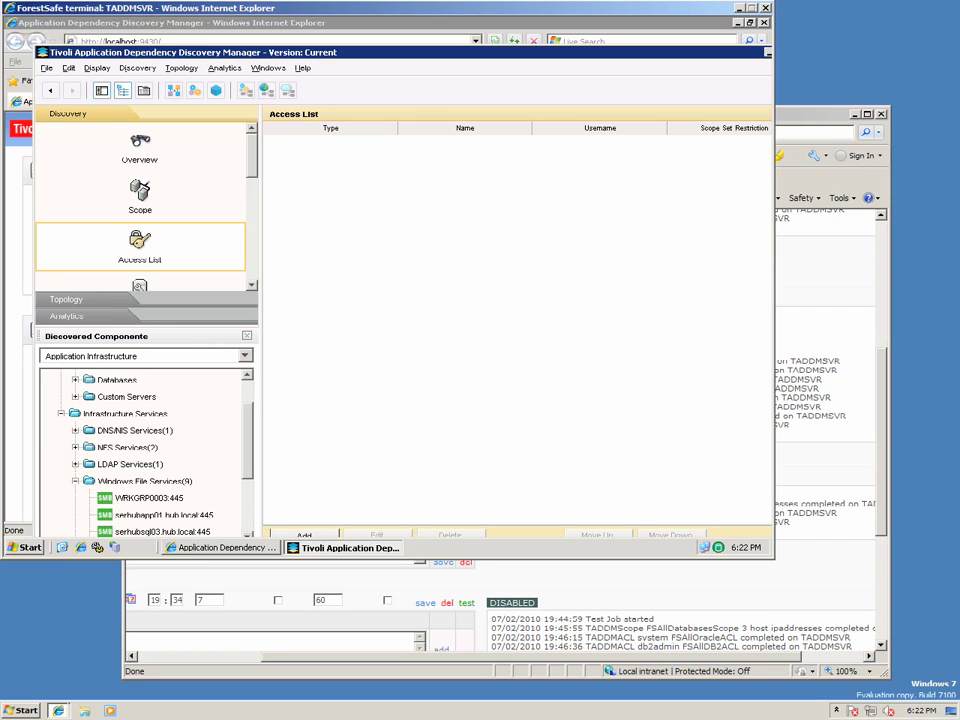
key(Right)
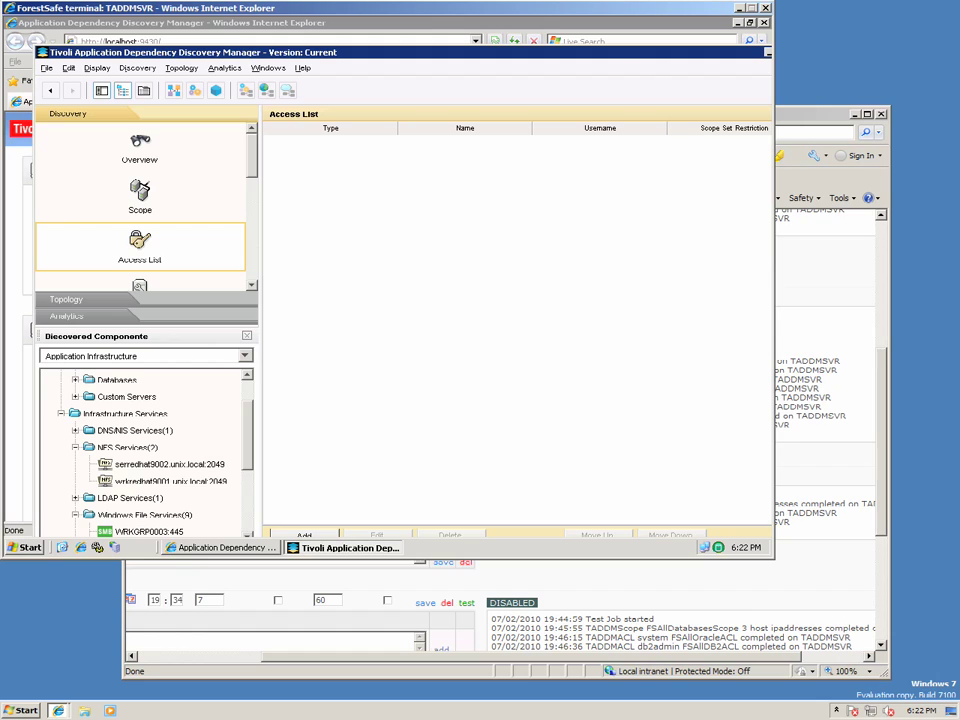
scroll(145, 450, up, 1)
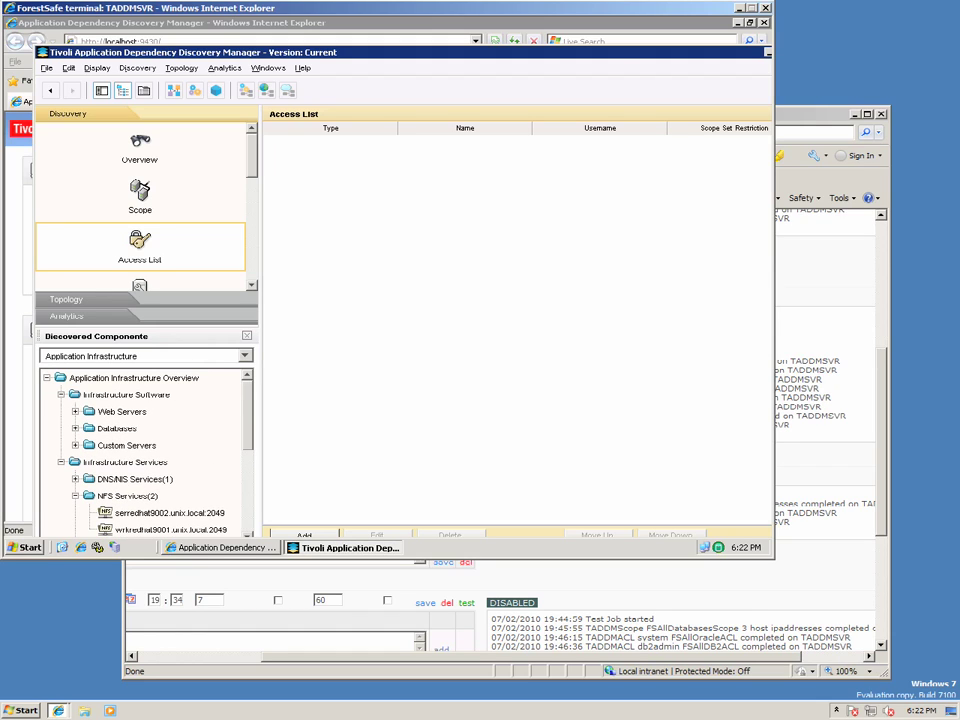
double_click(116, 428)
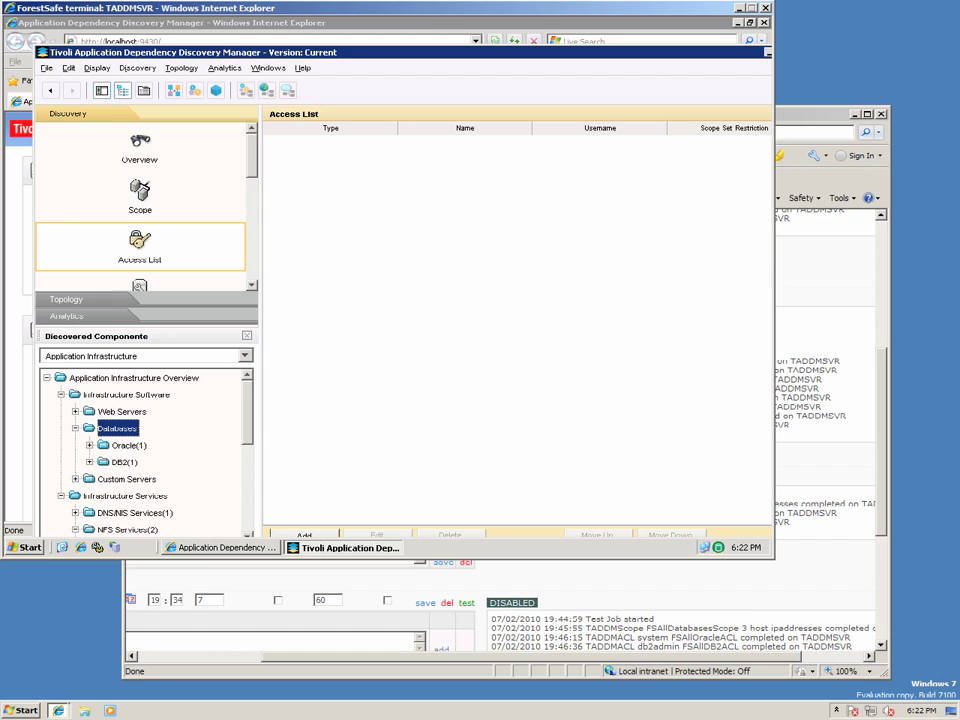
key(Left)
Generate the Application Infrastructure topology map, accepting the long-running report notification.
click(66, 299)
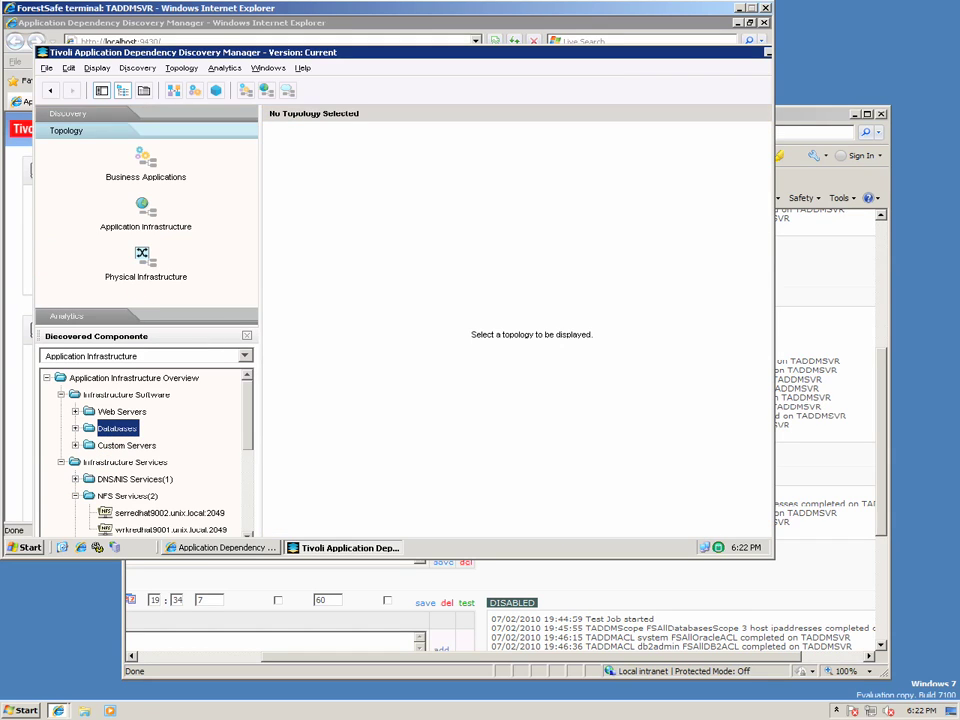
click(145, 212)
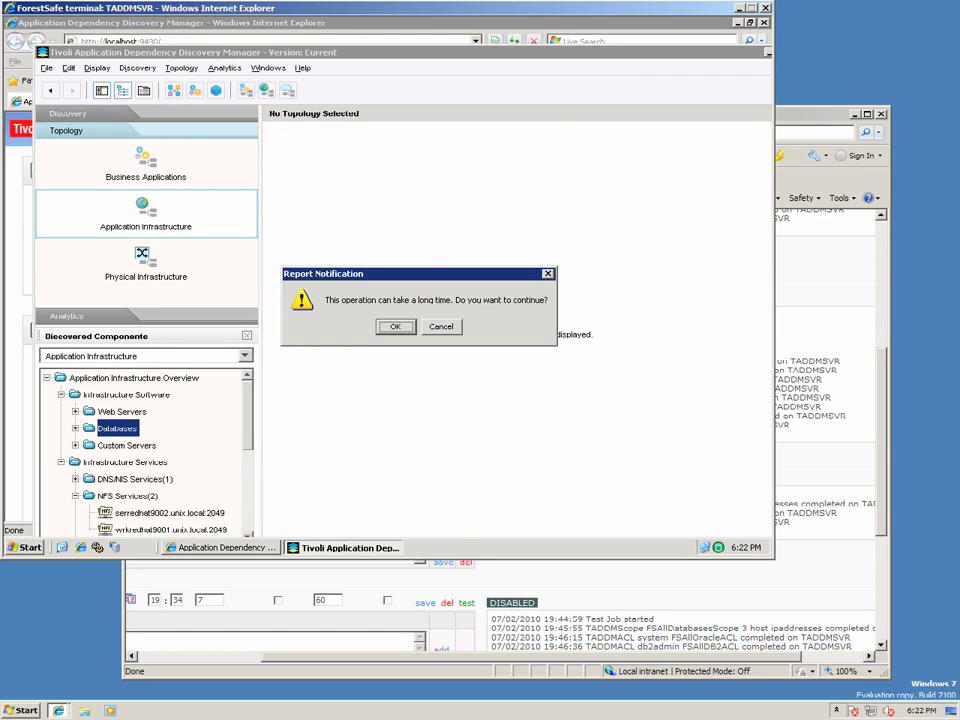
key(Return)
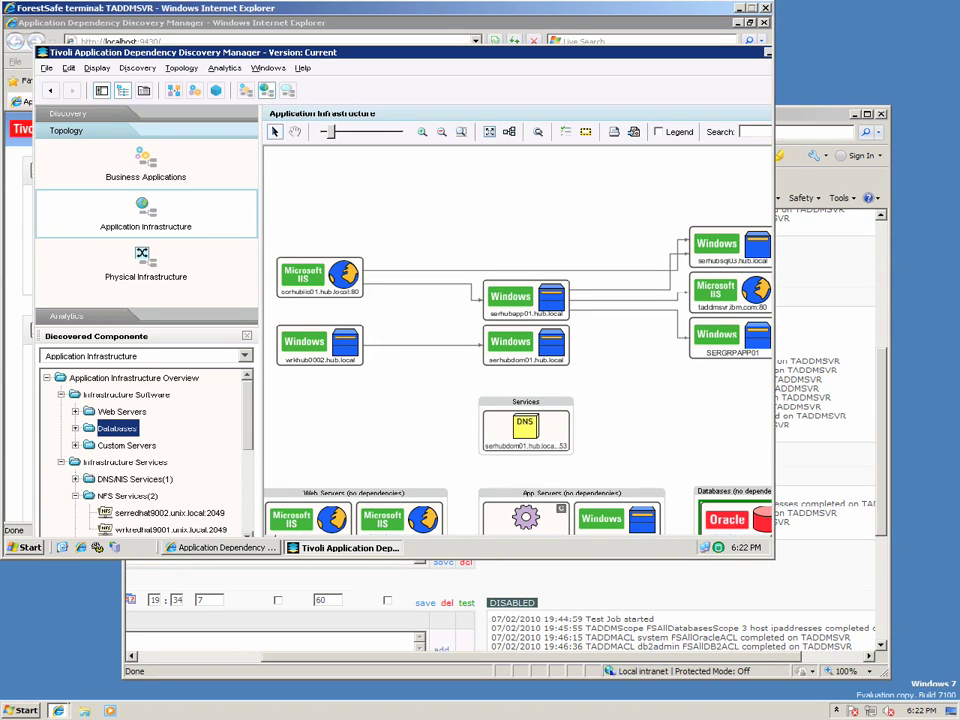
drag(400, 52, 282, 43)
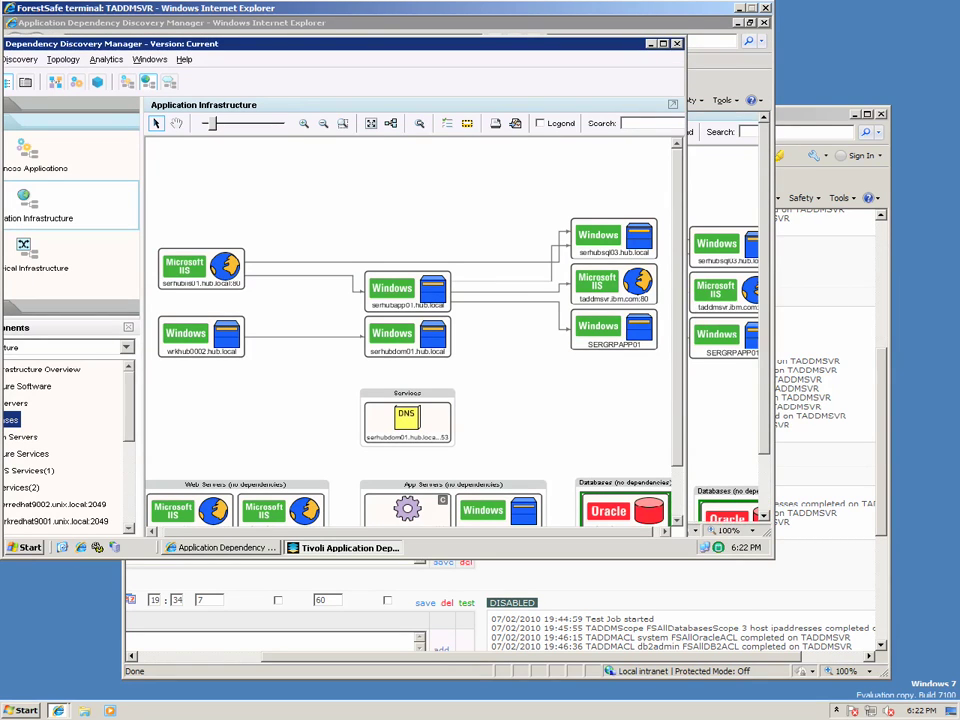
scroll(410, 330, down, 2)
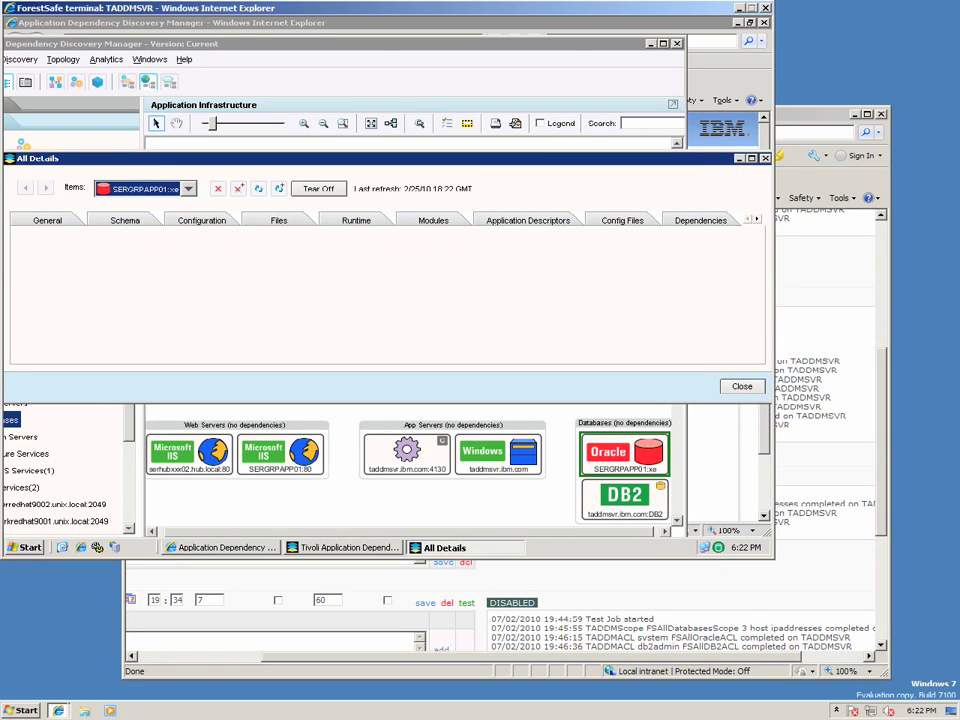
Review the Oracle SERGRPAPP01:xe Configuration, General and Schema tabs, including its 173 tables.
click(201, 220)
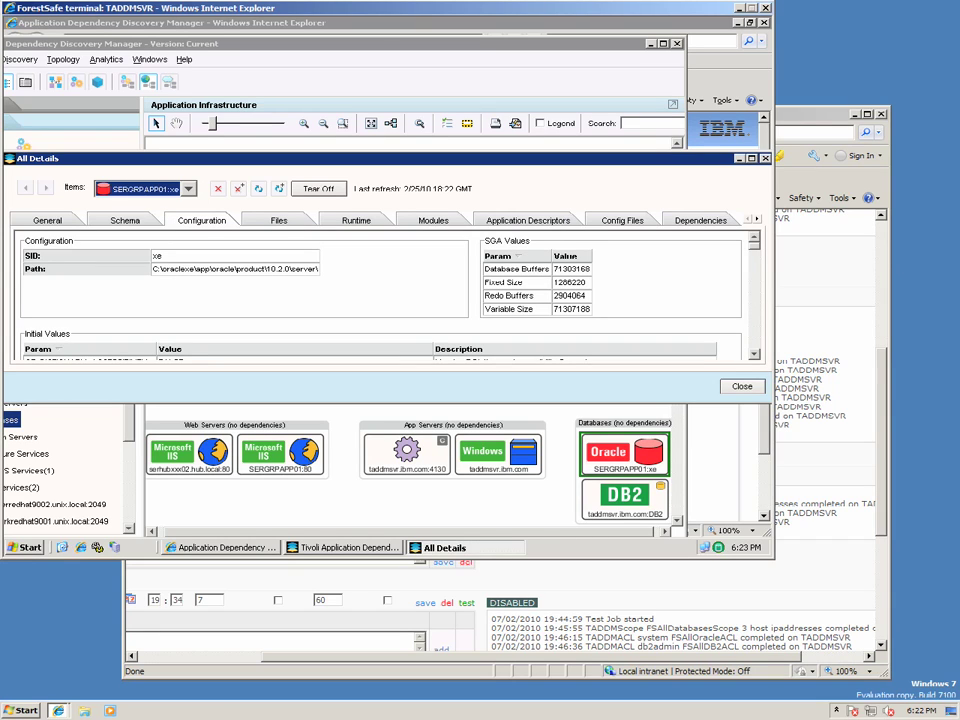
click(47, 220)
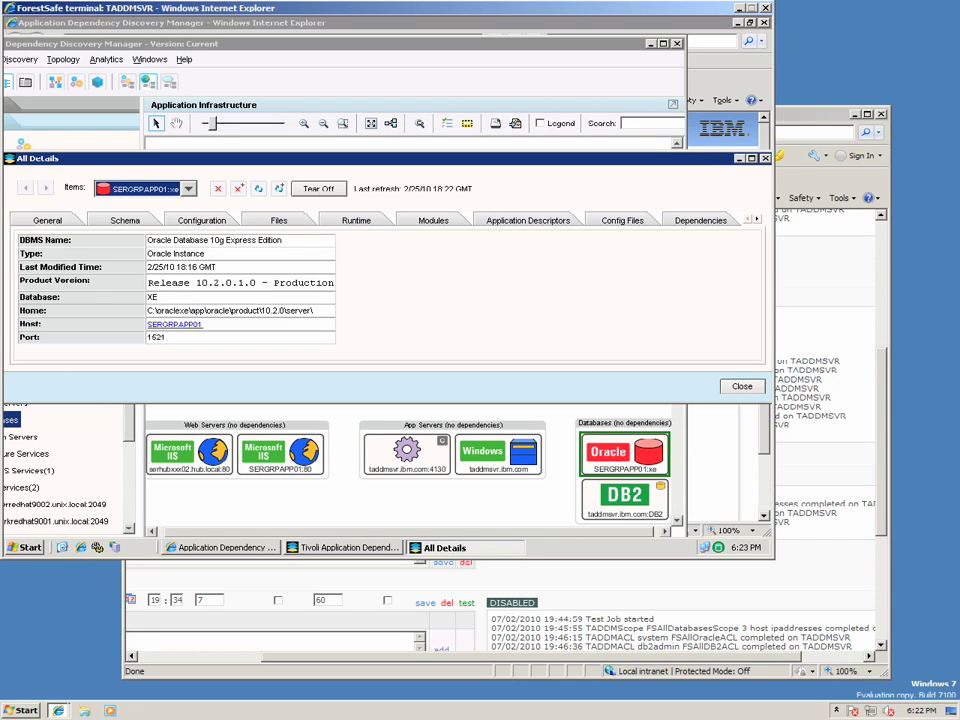
click(125, 220)
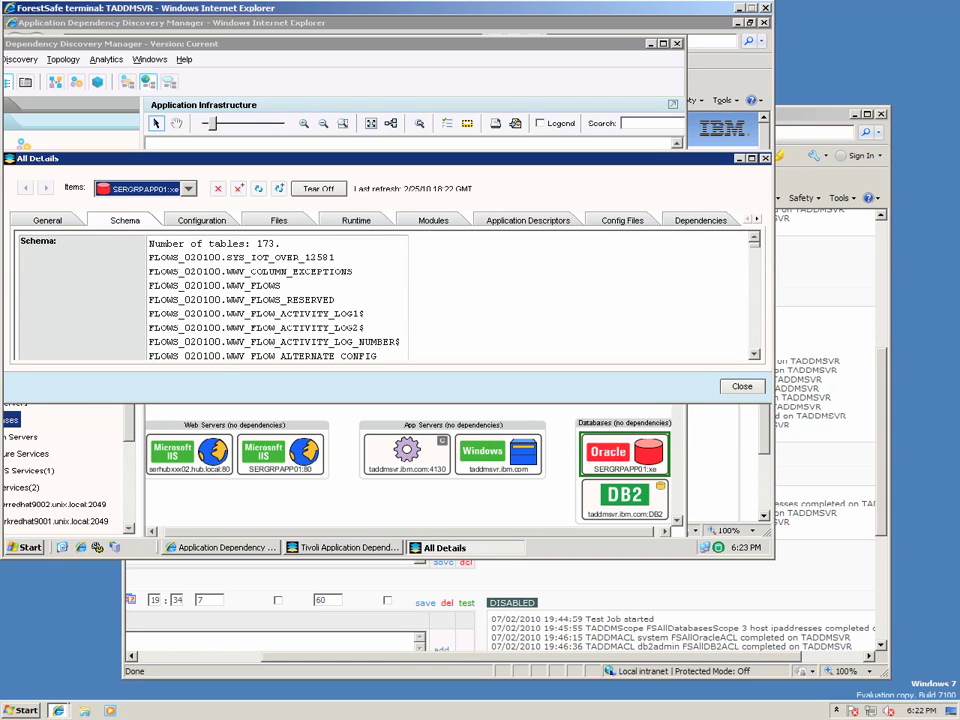
scroll(275, 300, down, 10)
scroll(275, 300, up, 10)
Close the Oracle details window and exit the TADDM console, confirming the exit.
key(Escape)
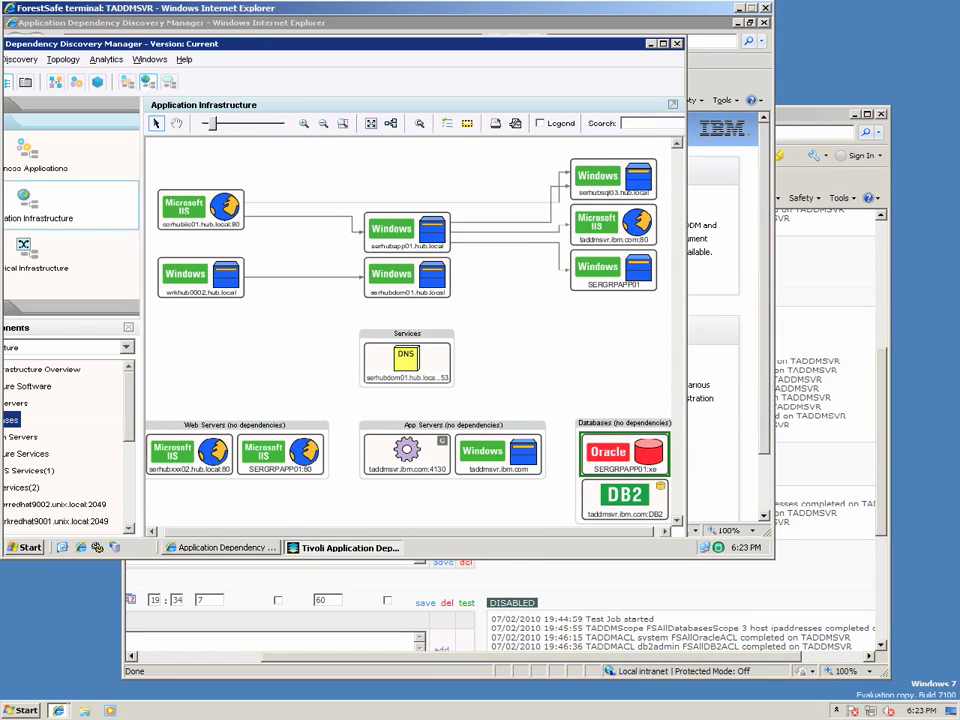
key(alt+F4)
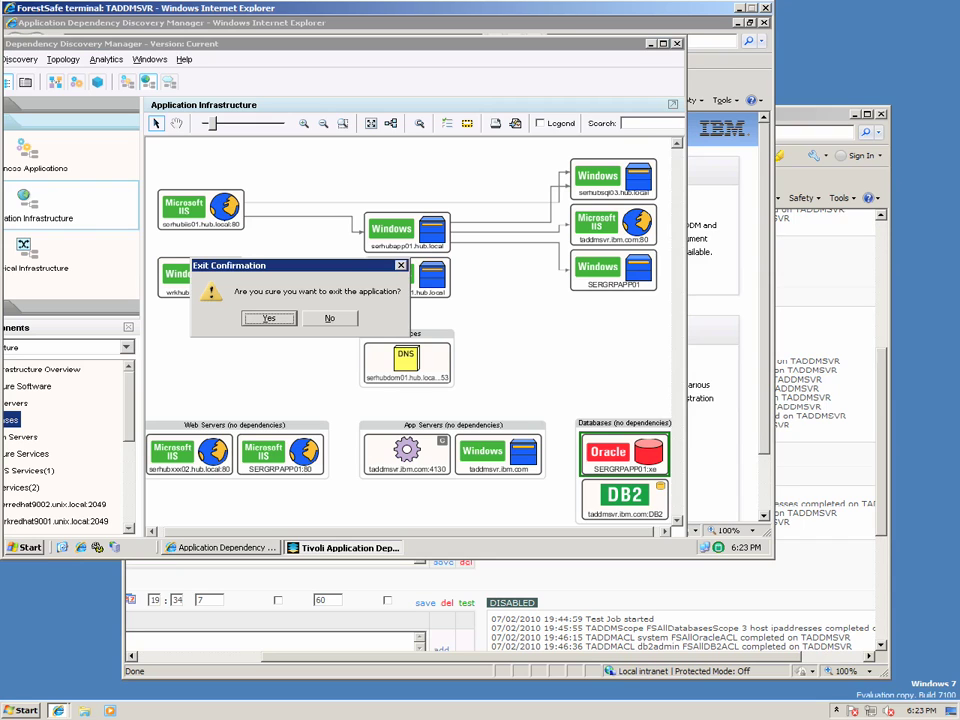
key(Return)
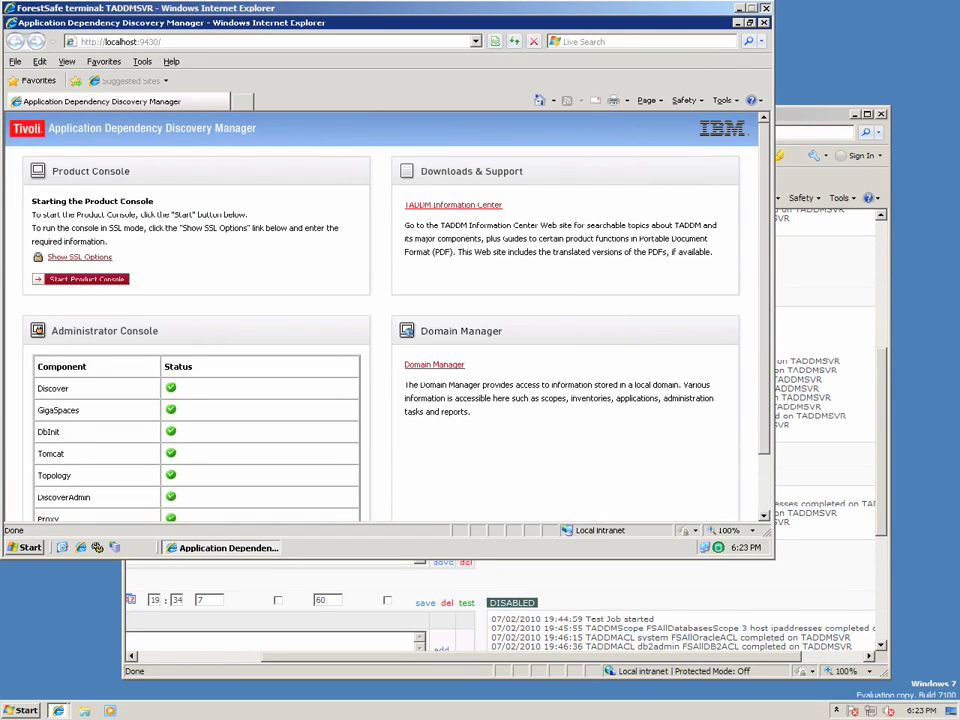
Close the TADDM terminal browser window to get back to the Job Scheduler.
key(alt+F4)
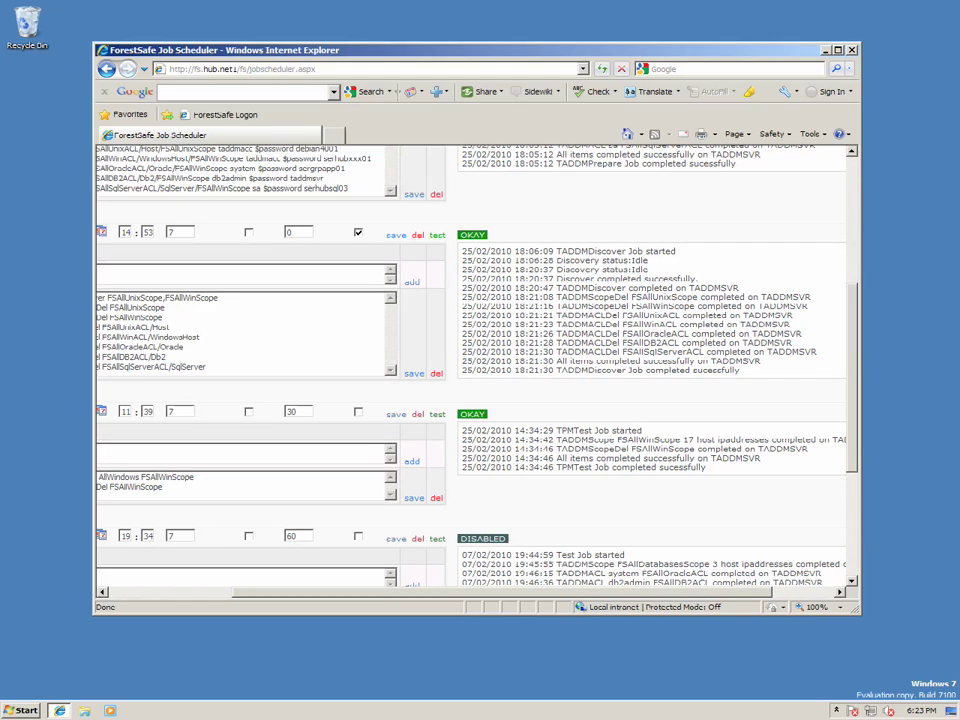